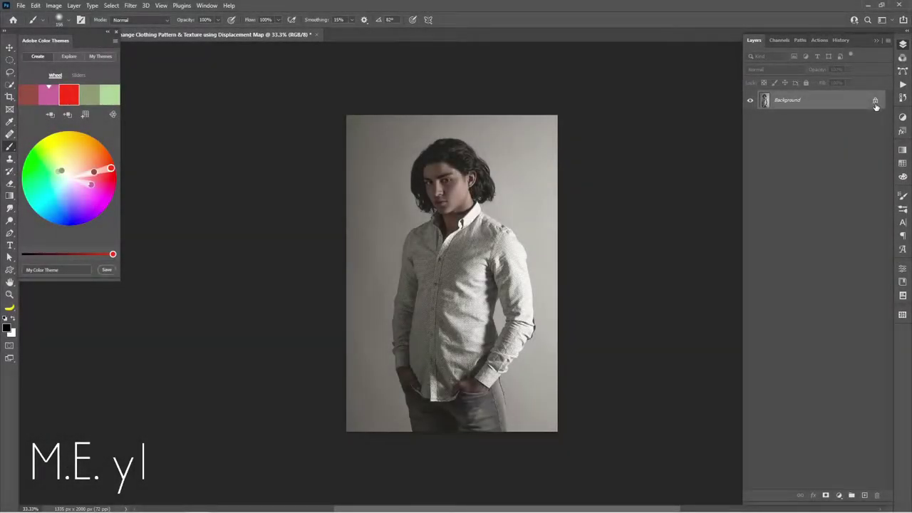
# Unlock the portrait layer and add a clipped Hue/Saturation layer with Saturation at -100
pyautogui.click(876, 101)
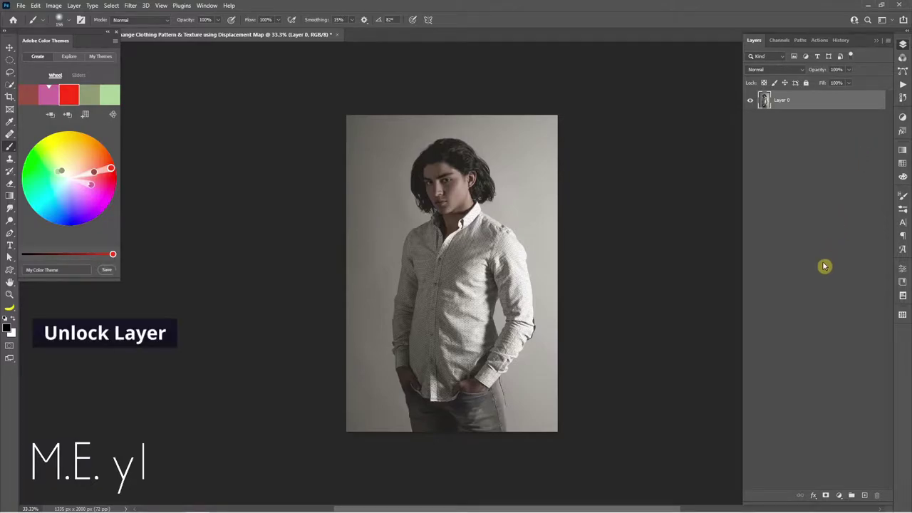
pyautogui.click(839, 497)
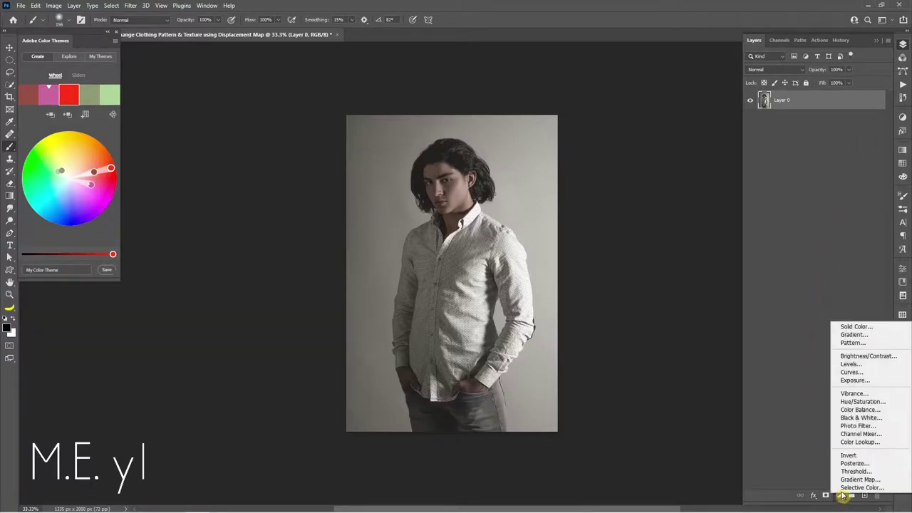
pyautogui.click(863, 401)
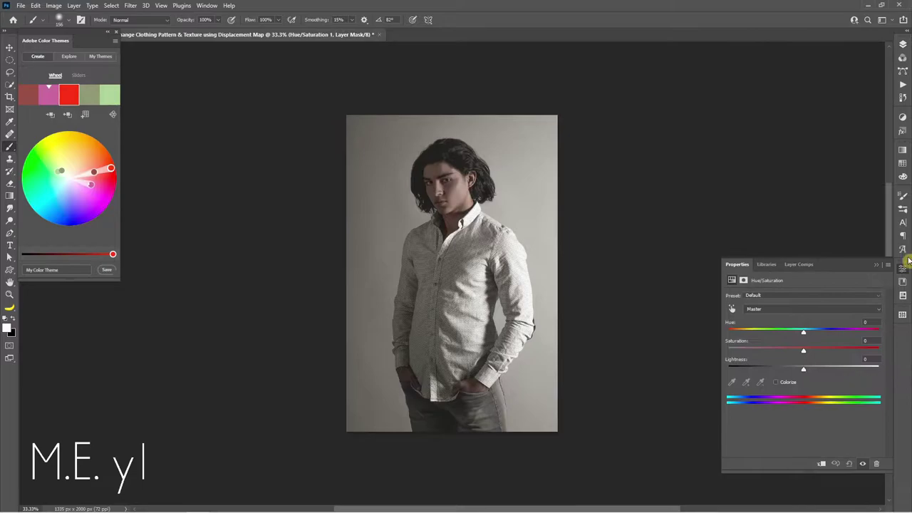
pyautogui.click(821, 464)
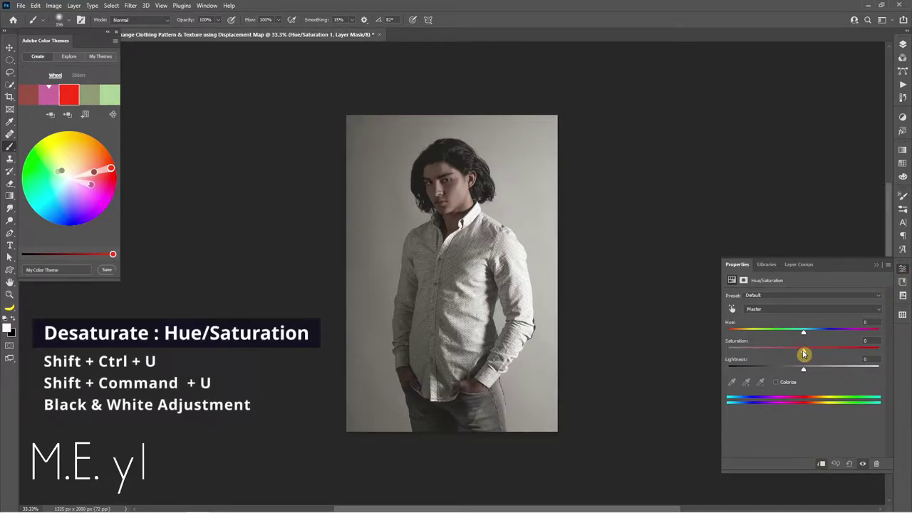
pyautogui.moveTo(802, 354); pyautogui.dragTo(727, 350)
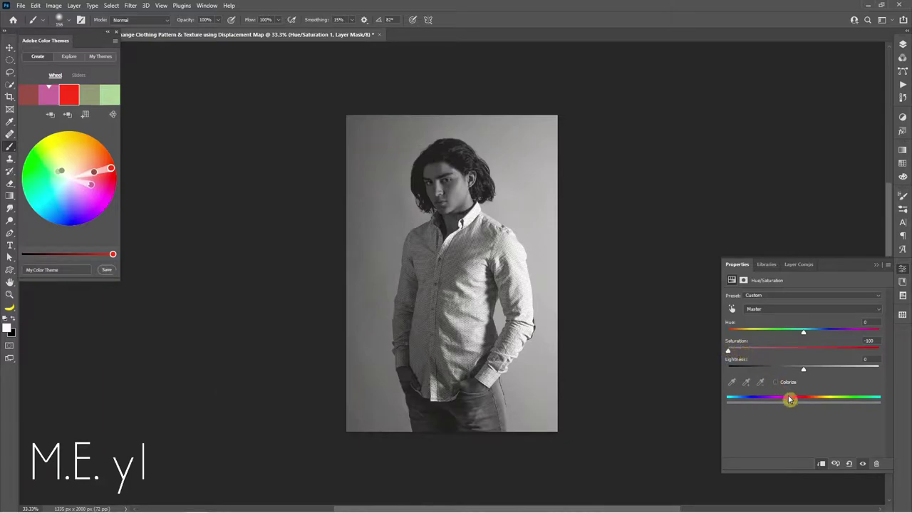
pyautogui.click(903, 47)
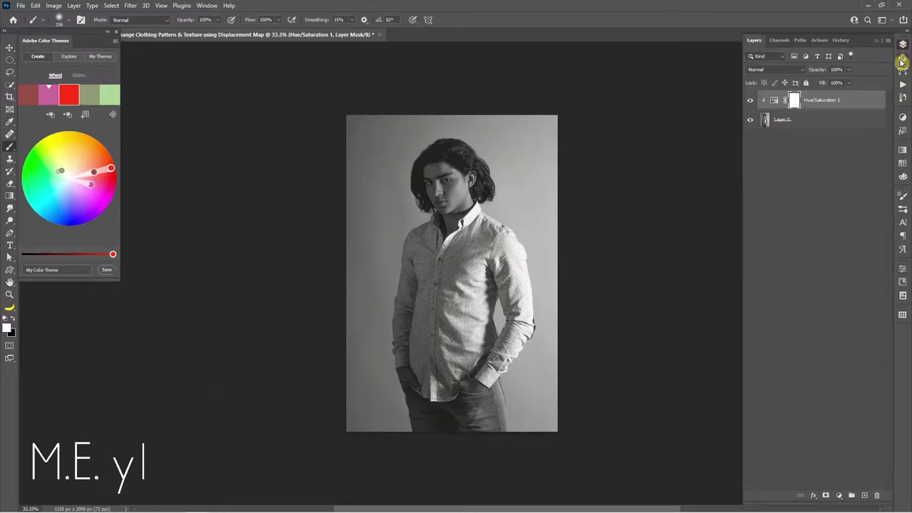
pyautogui.click(839, 497)
# Add a Curves 1 layer with an S-curve that darkens shadows and brightens highlights
pyautogui.click(853, 378)
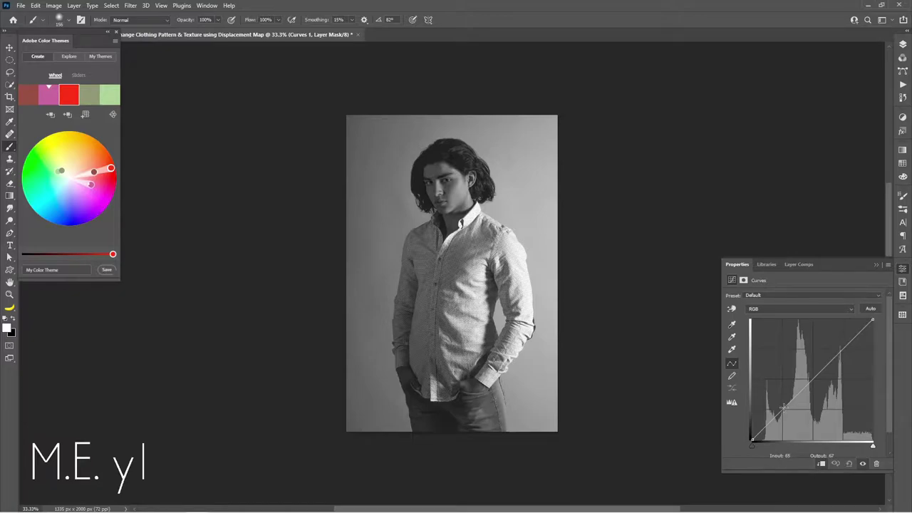
pyautogui.moveTo(787, 404); pyautogui.dragTo(790, 414)
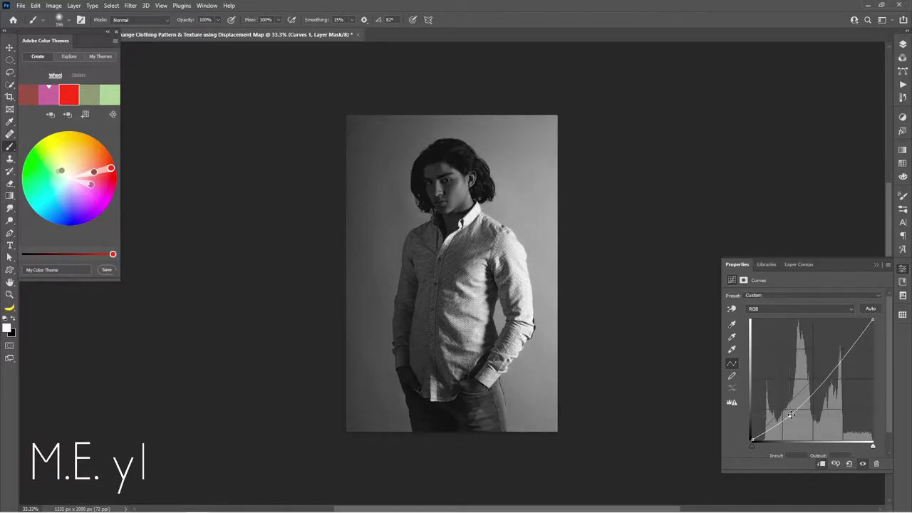
pyautogui.moveTo(849, 352); pyautogui.dragTo(843, 339)
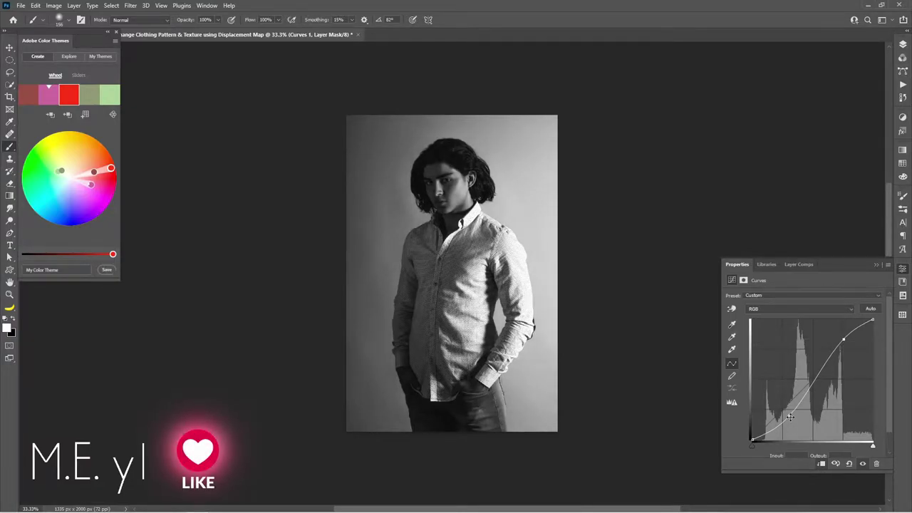
pyautogui.moveTo(789, 417); pyautogui.dragTo(782, 421)
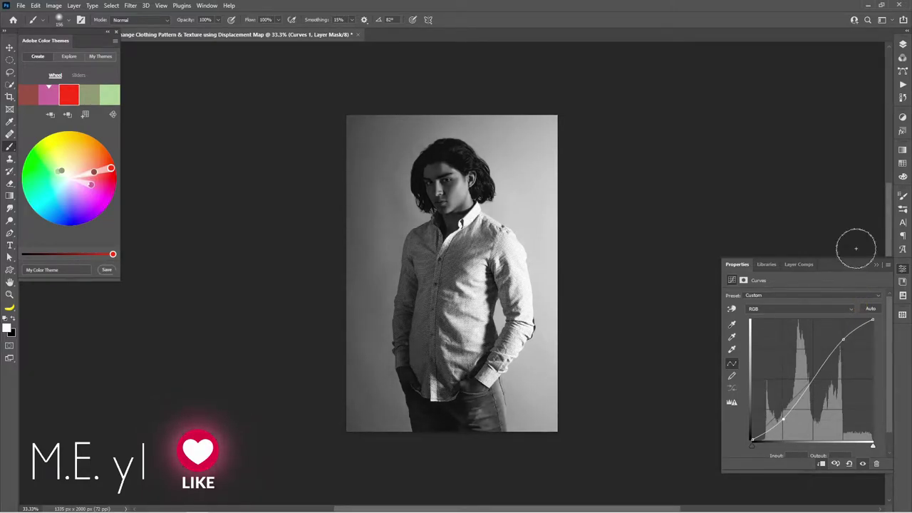
pyautogui.click(902, 47)
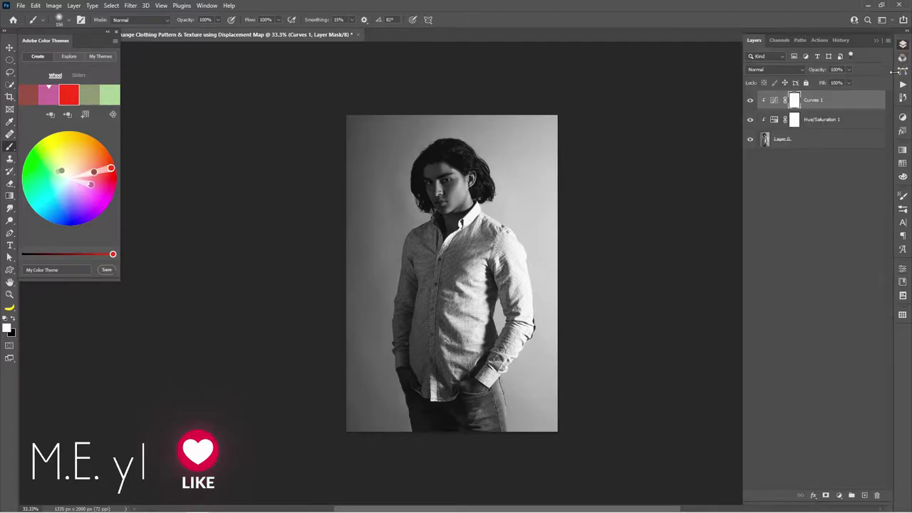
# Stamp all visible layers into a new Layer 1 above Curves 1 with Ctrl+Shift+Alt+E
pyautogui.click(837, 103)
pyautogui.hotkey('ctrl', 'shift', 'alt', 'e')
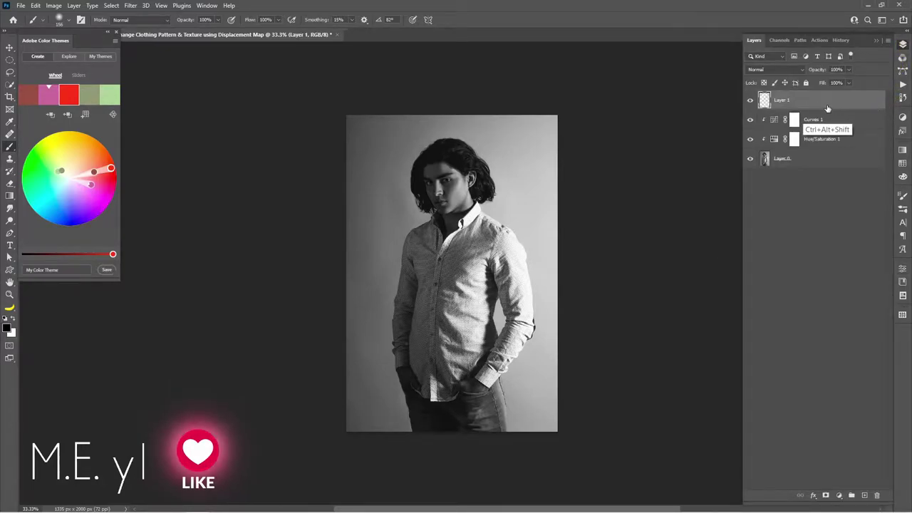
pyautogui.click(750, 102)
pyautogui.click(751, 102)
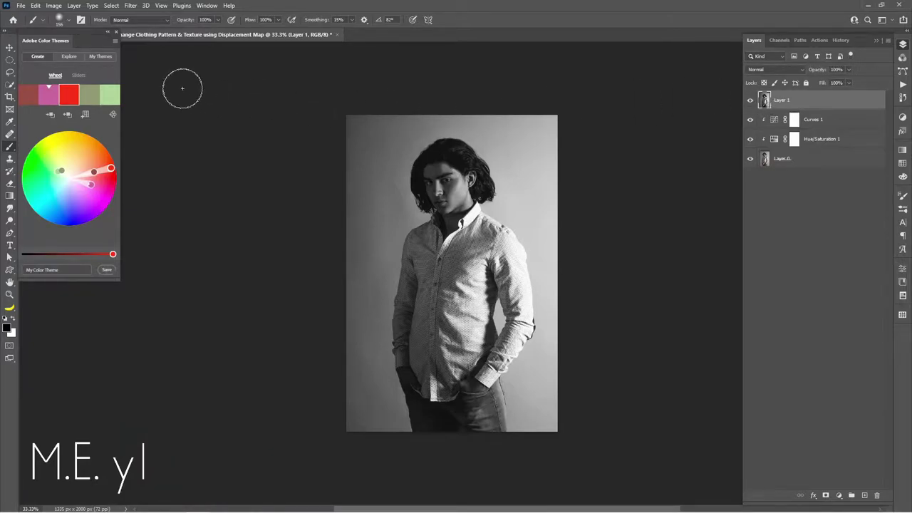
# Soften Layer 1 with a Gaussian Blur of radius 2.5 pixels
pyautogui.click(129, 6)
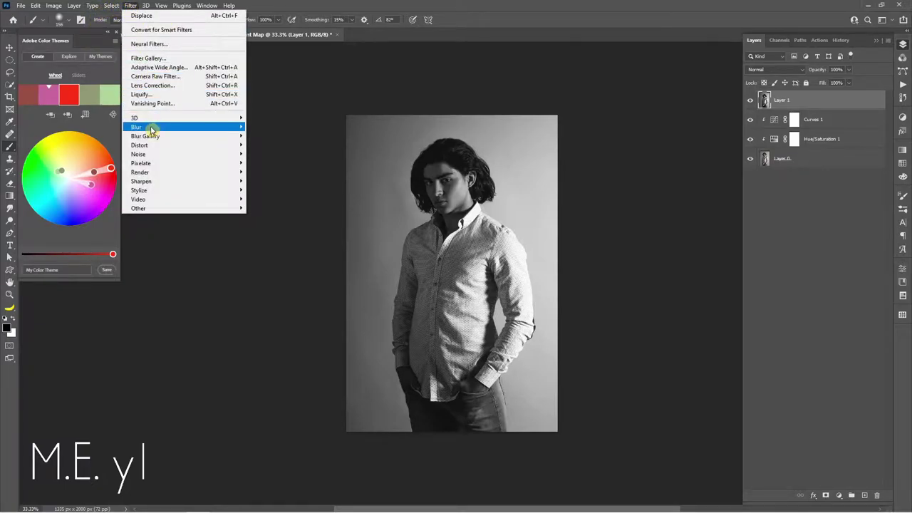
pyautogui.moveTo(136, 126)
pyautogui.click(290, 166)
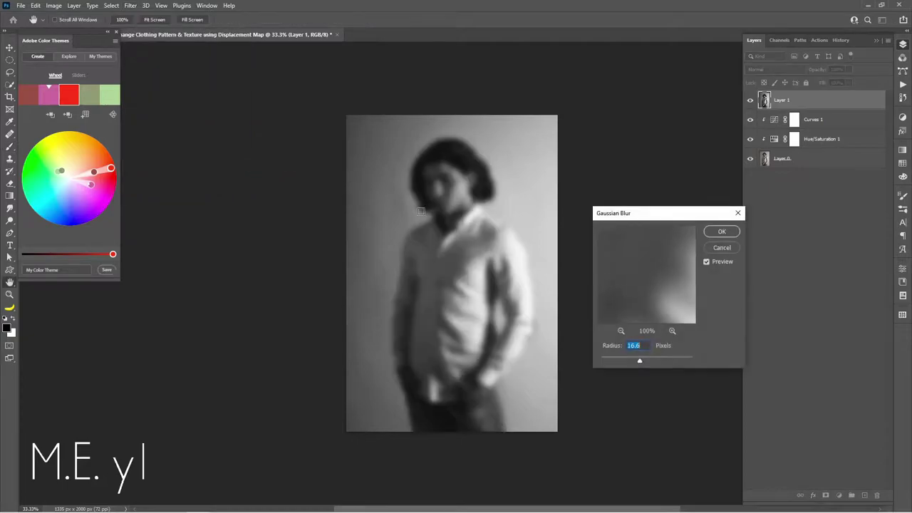
pyautogui.moveTo(617, 361); pyautogui.dragTo(621, 361)
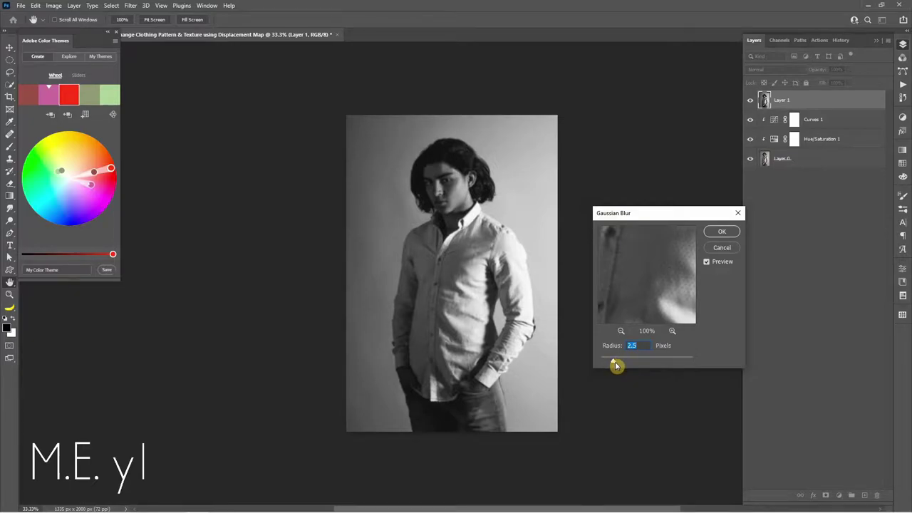
pyautogui.click(728, 233)
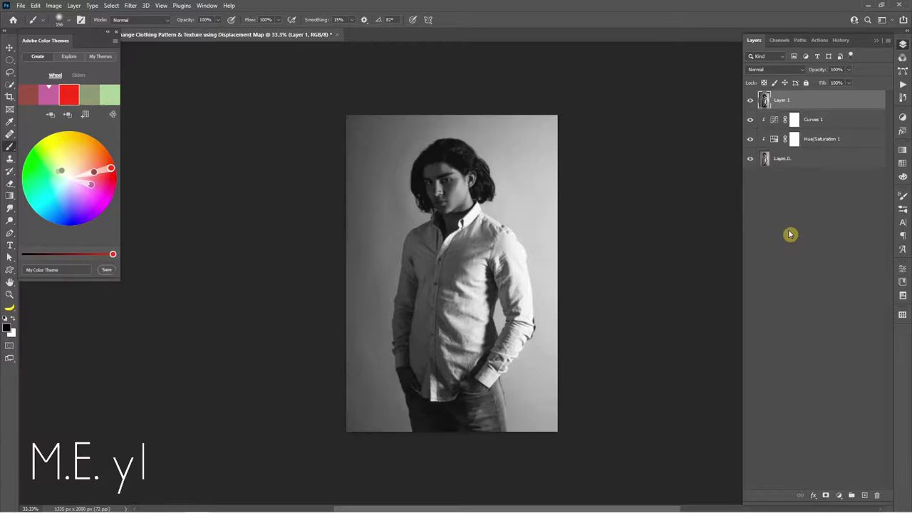
# Duplicate Layer 1 into a new document named Subject_for_Displcement
pyautogui.rightClick(801, 102)
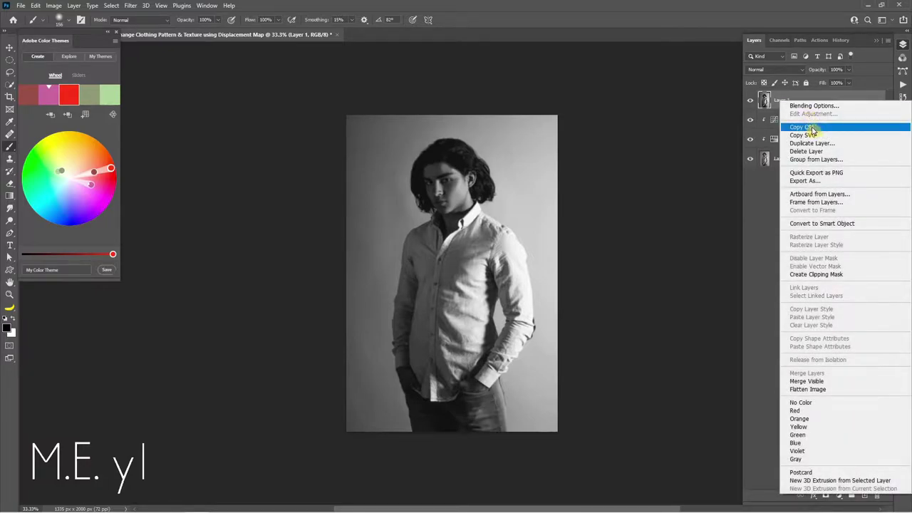
pyautogui.click(816, 144)
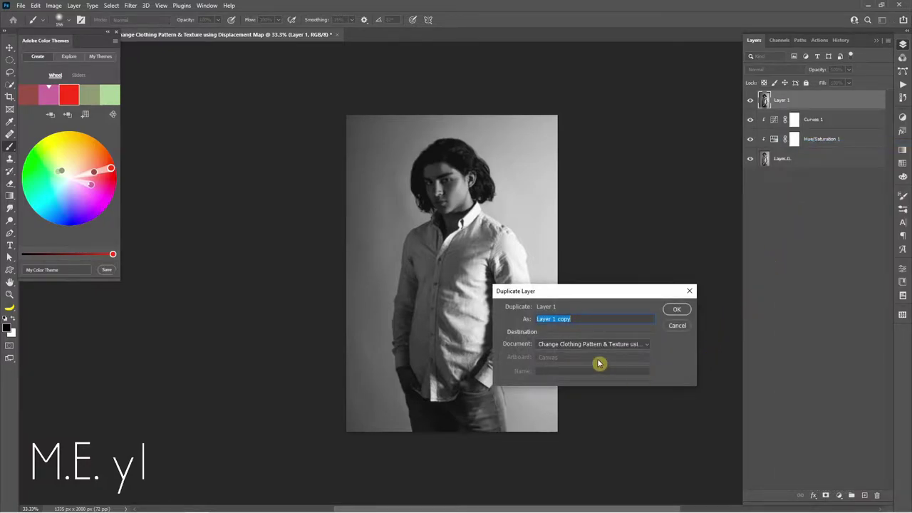
pyautogui.click(580, 346)
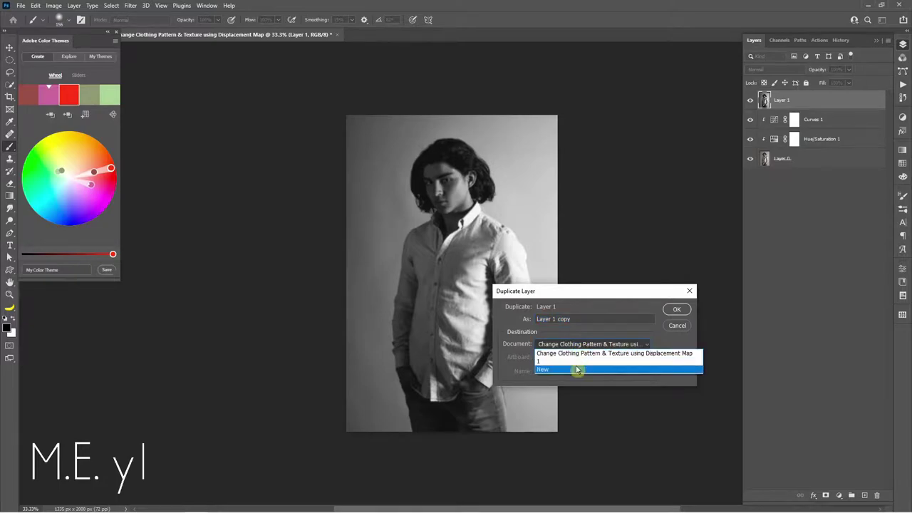
pyautogui.click(580, 368)
pyautogui.write('Subject_for_Displacement')
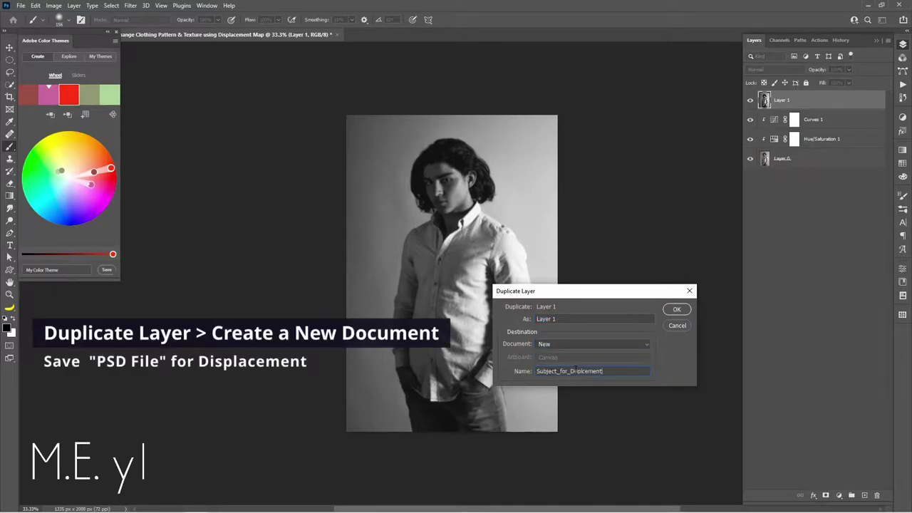
pyautogui.moveTo(615, 369); pyautogui.dragTo(525, 374)
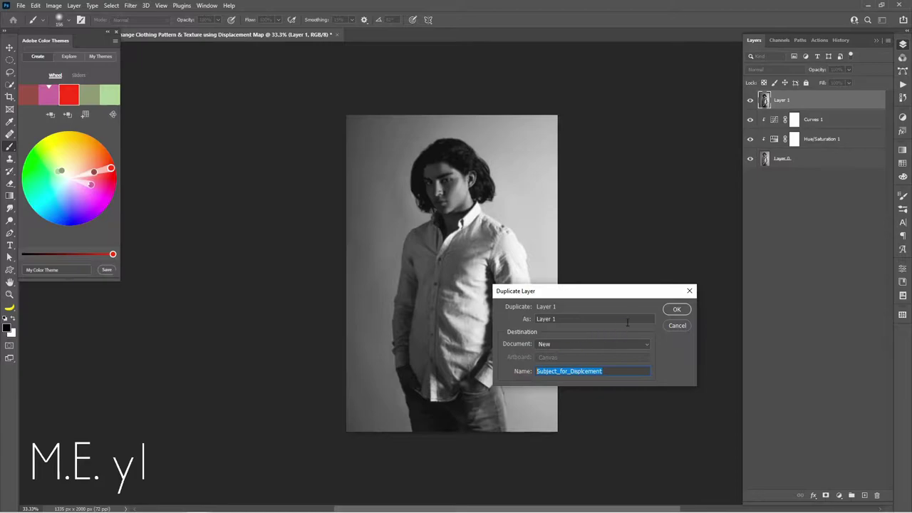
pyautogui.click(667, 310)
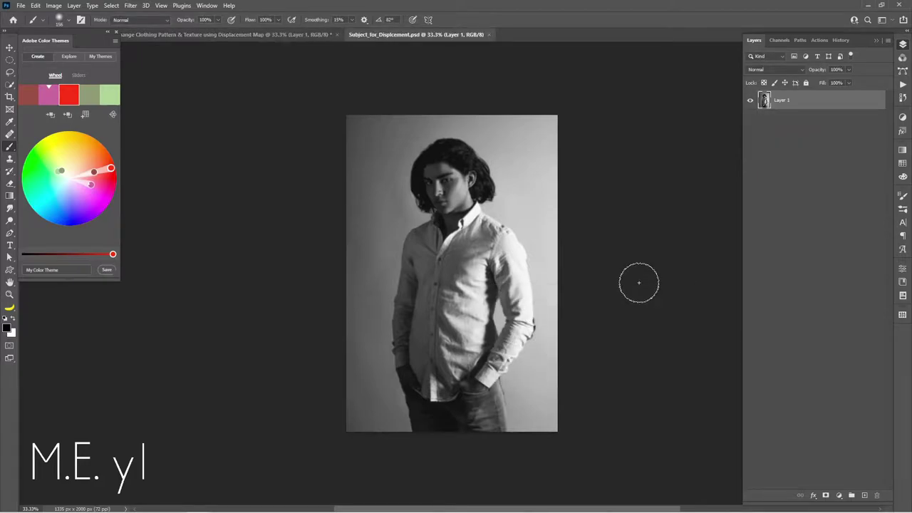
# Save the new document as a Photoshop PSD and close it
pyautogui.hotkey('ctrl', 's')
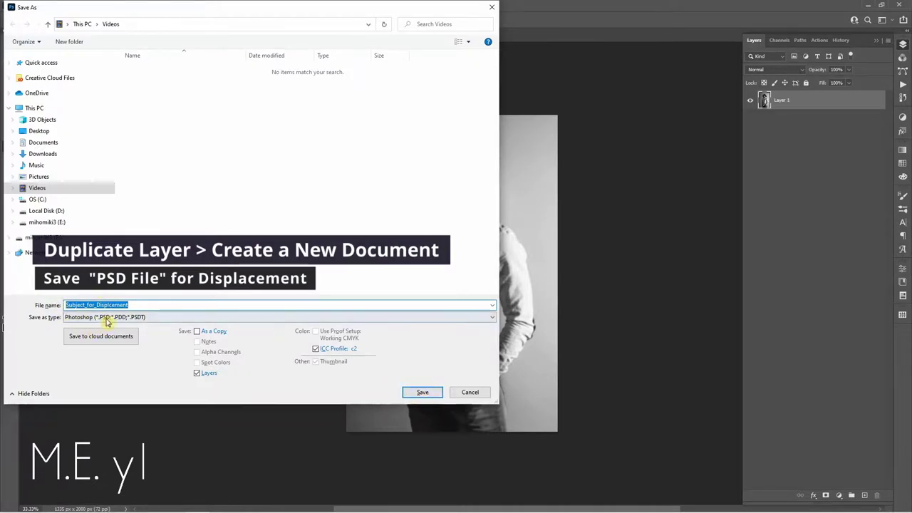
pyautogui.click(420, 393)
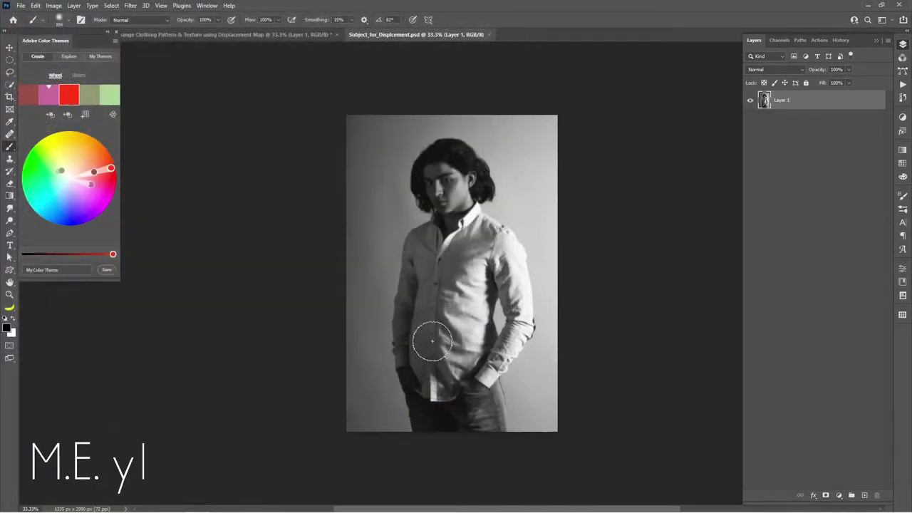
pyautogui.click(489, 34)
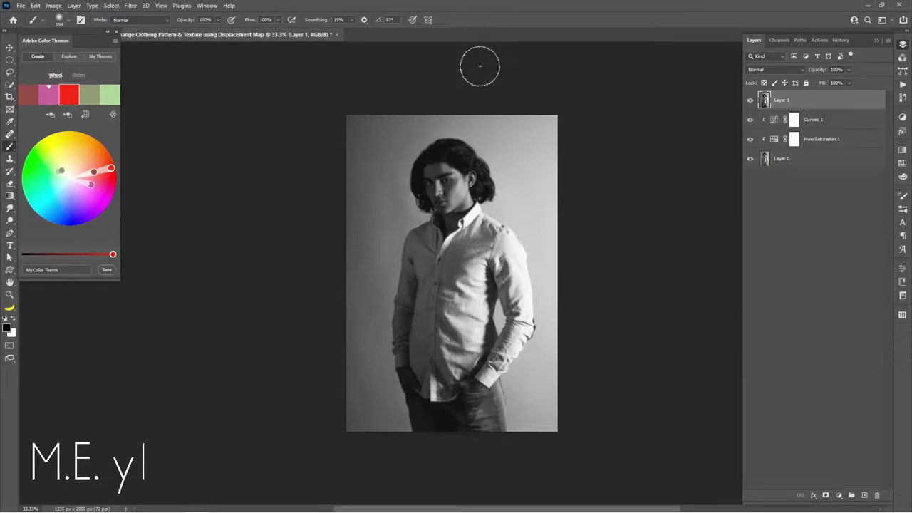
# Hide Layer 1, duplicate Layer 0, and move the copy above the adjustment layers
pyautogui.click(750, 101)
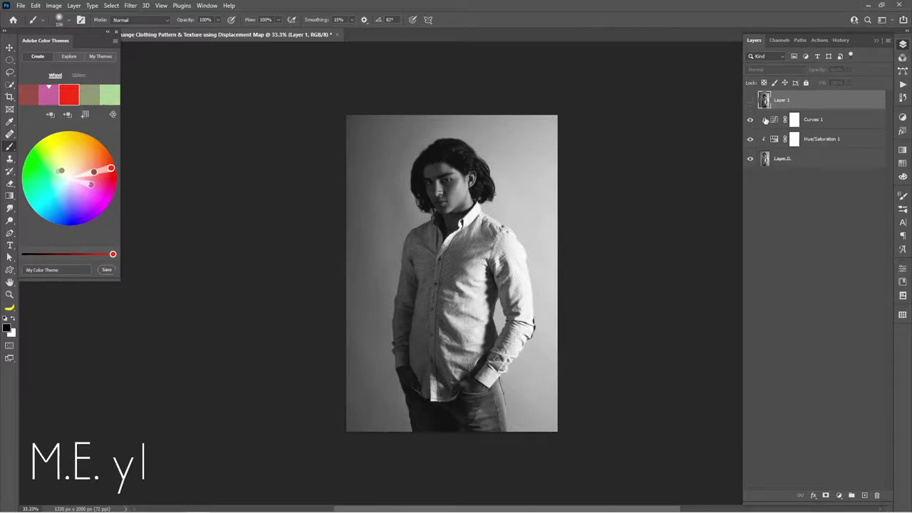
pyautogui.click(838, 125)
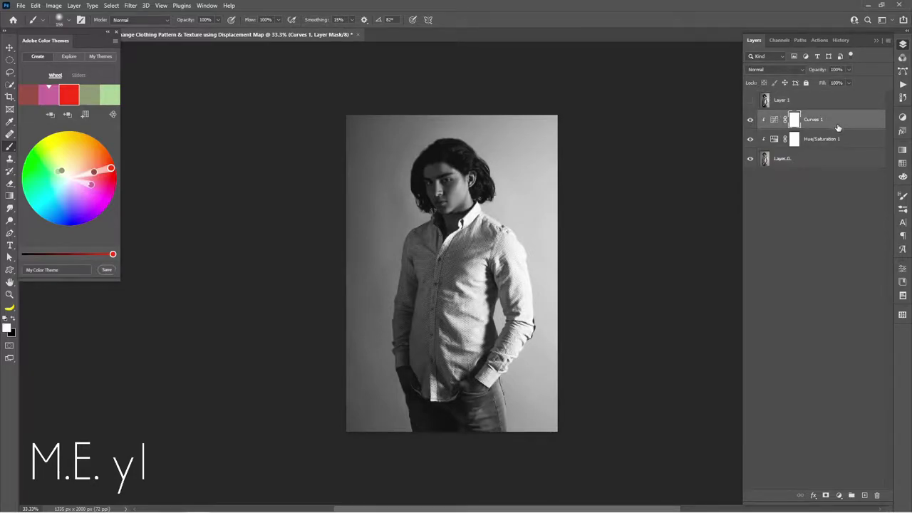
pyautogui.press('w')
pyautogui.hotkey('ctrl', '0')
pyautogui.click(812, 157)
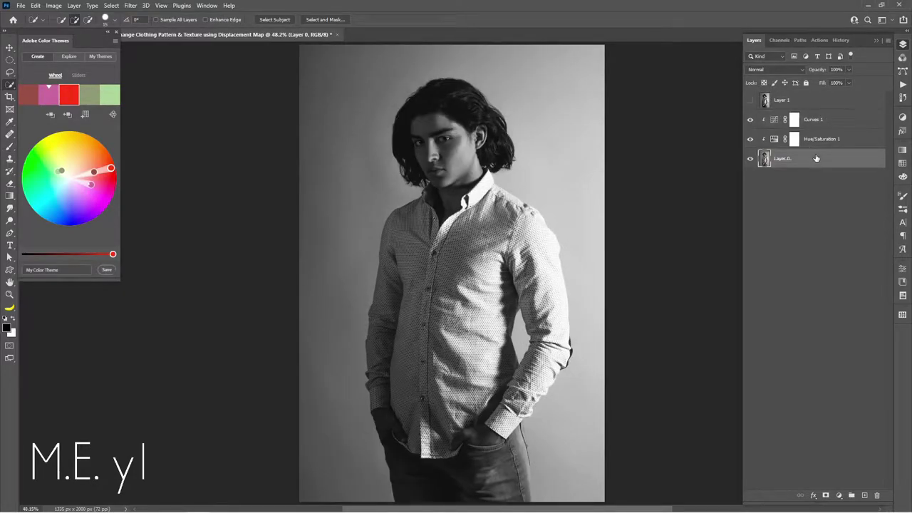
pyautogui.hotkey('ctrl', 'j')
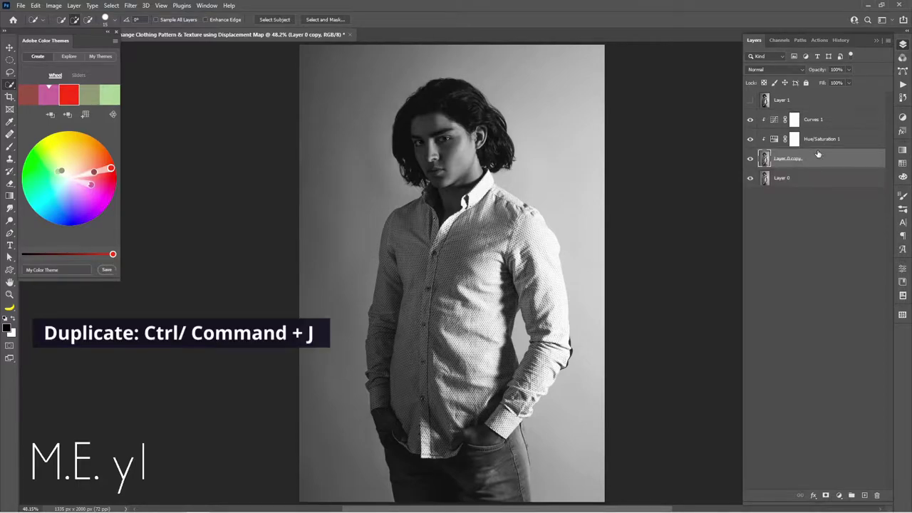
pyautogui.moveTo(817, 158); pyautogui.dragTo(816, 122)
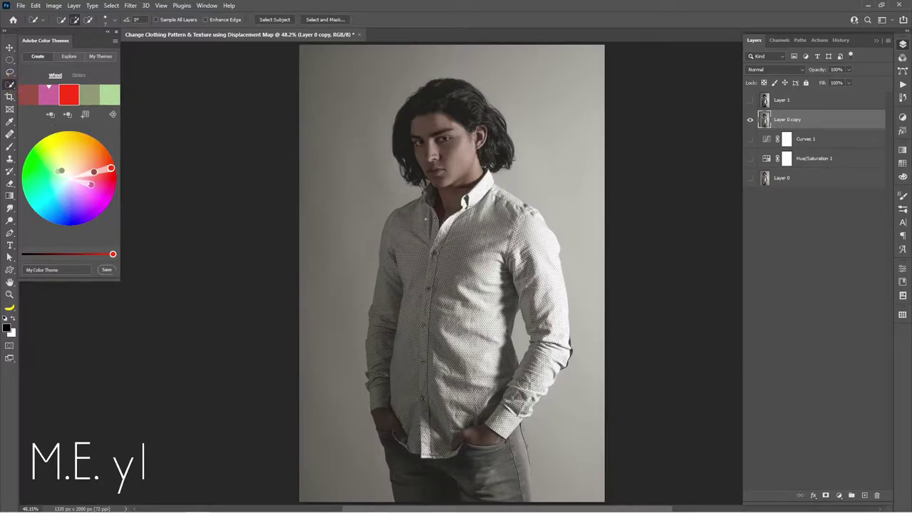
# Paint a Quick Selection over the whole shirt on Layer 0 copy, collar included
pyautogui.press(']')
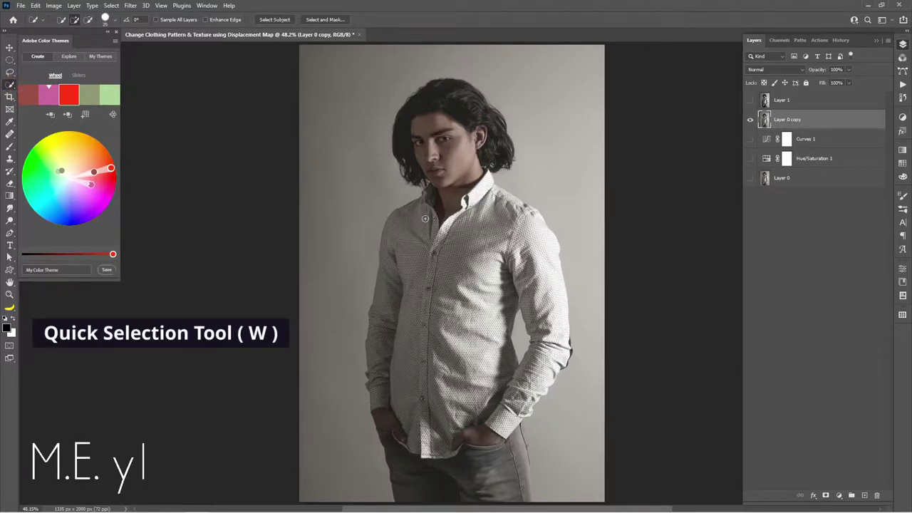
pyautogui.moveTo(420, 221)
pyautogui.mouseDown()
pyautogui.moveTo(454, 403)
pyautogui.moveTo(428, 438)
pyautogui.mouseUp()
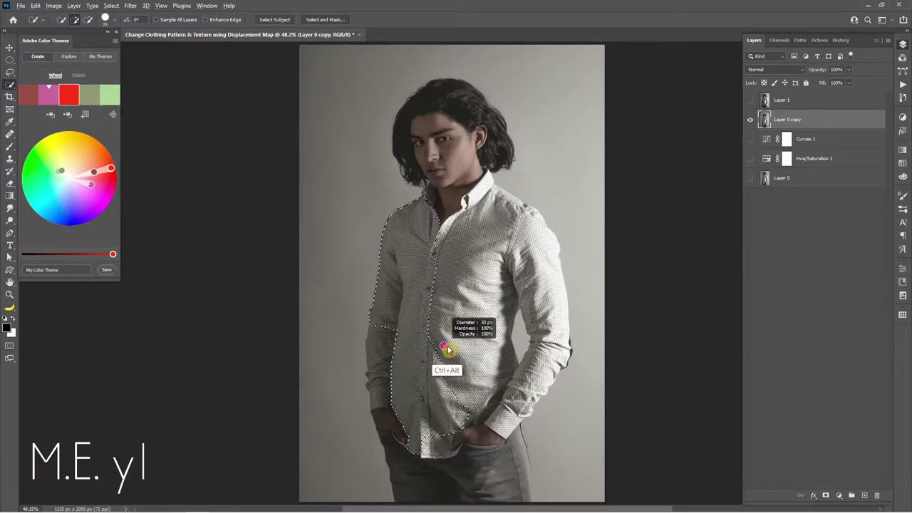
pyautogui.moveTo(447, 350); pyautogui.dragTo(502, 402)
pyautogui.scroll(3, 330, 368)
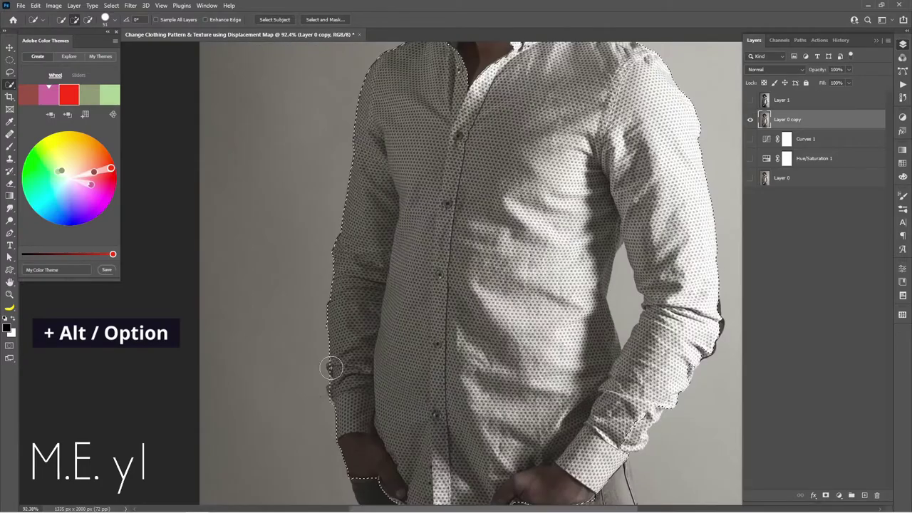
pyautogui.scroll(2, 330, 368)
pyautogui.scroll(2, 330, 368)
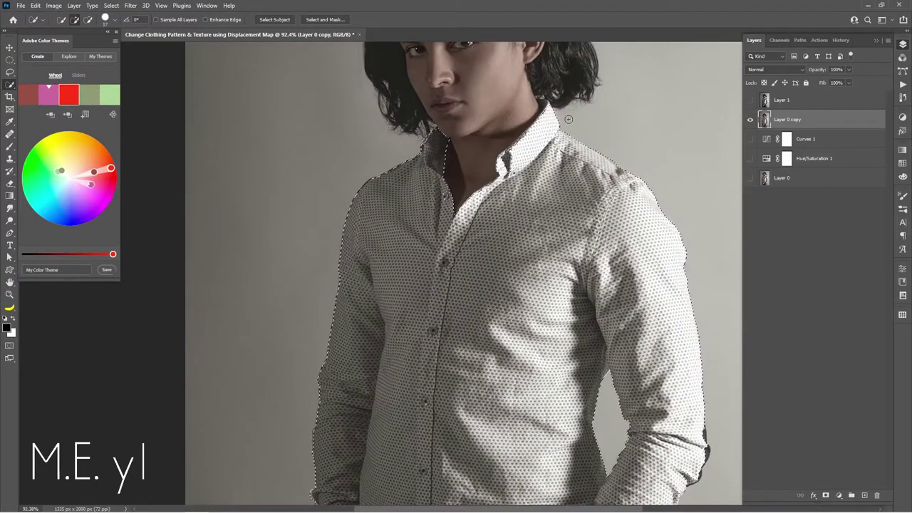
pyautogui.scroll(-4, 474, 197)
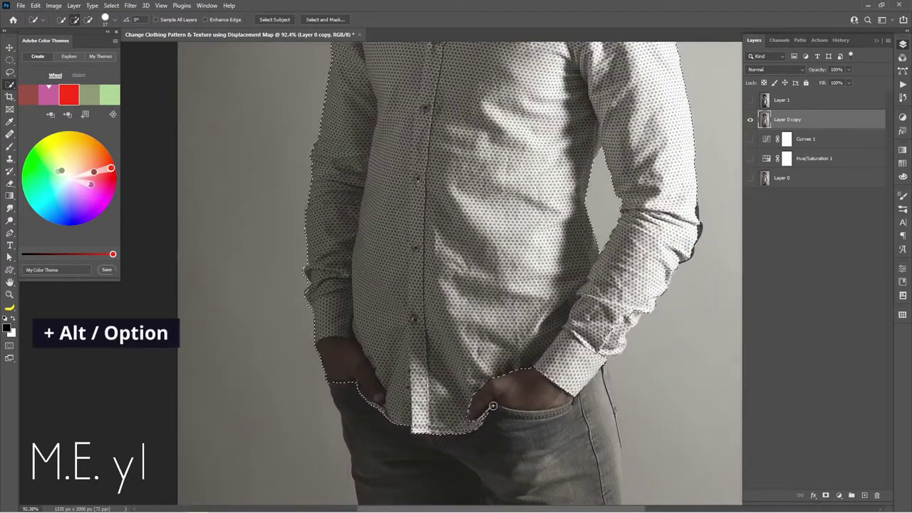
pyautogui.scroll(5, 363, 387)
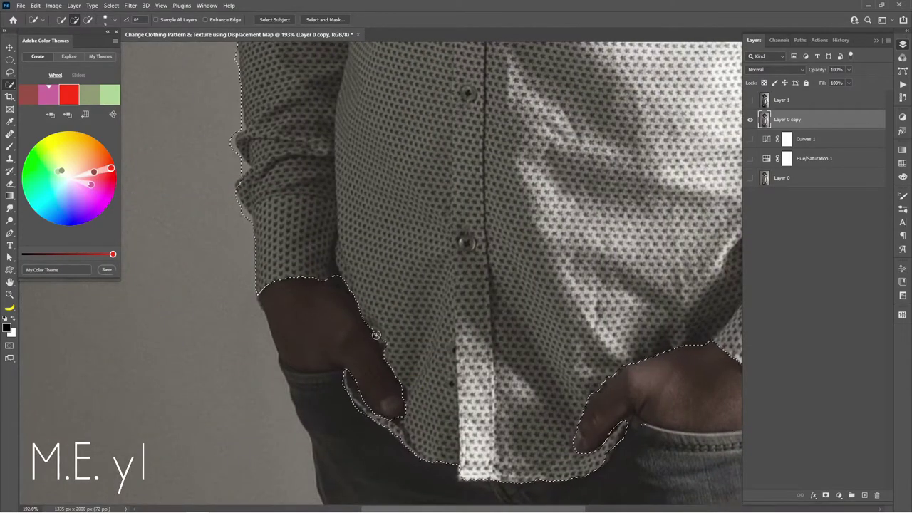
pyautogui.scroll(2, 245, 261)
pyautogui.scroll(2, 255, 255)
pyautogui.scroll(3, 255, 254)
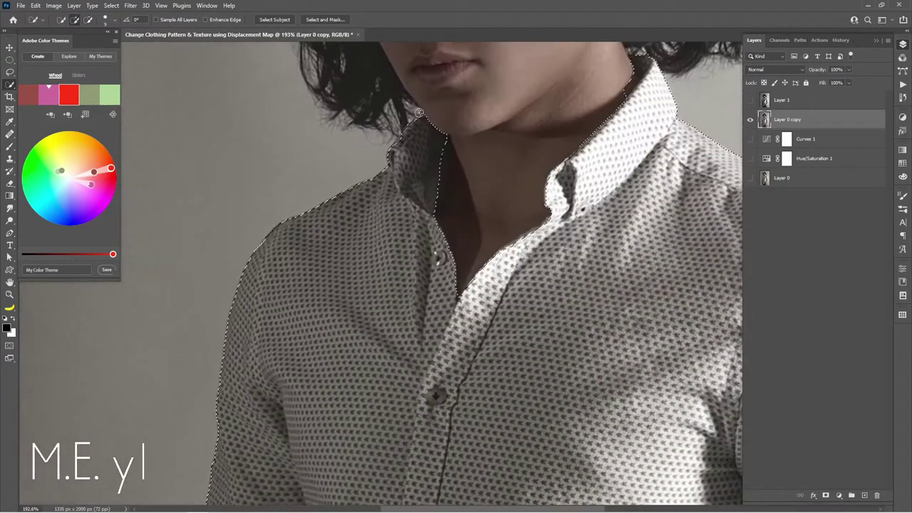
pyautogui.moveTo(419, 112); pyautogui.dragTo(274, 148)
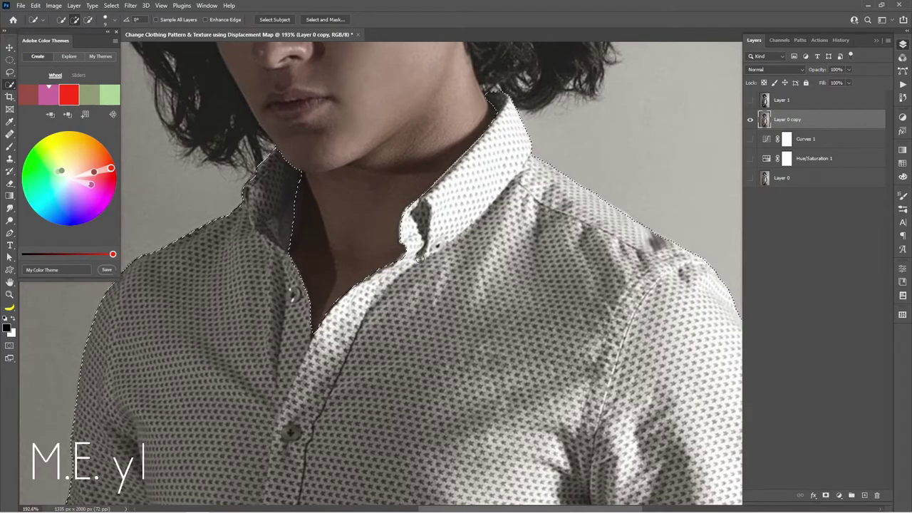
pyautogui.scroll(-3, 419, 259)
pyautogui.scroll(3, 606, 391)
pyautogui.scroll(-5, 524, 246)
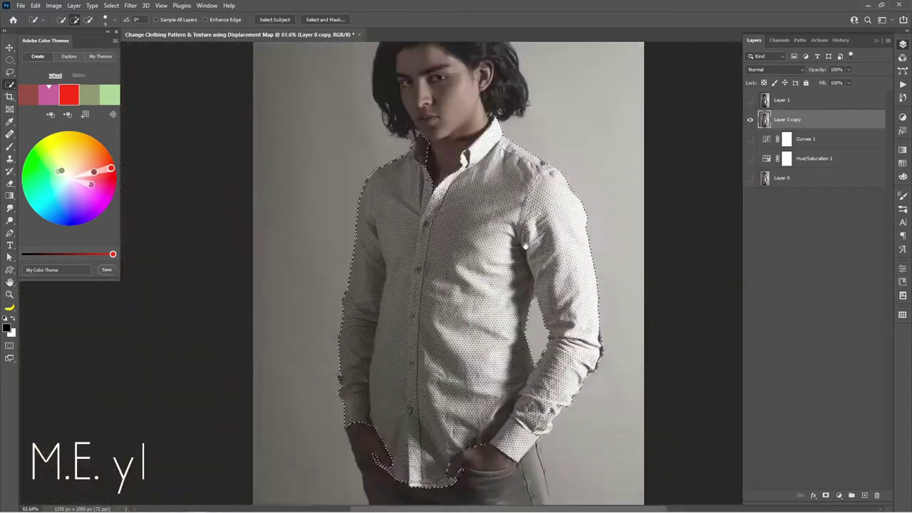
pyautogui.scroll(4, 524, 247)
pyautogui.scroll(-4, 297, 221)
pyautogui.scroll(-3, 514, 325)
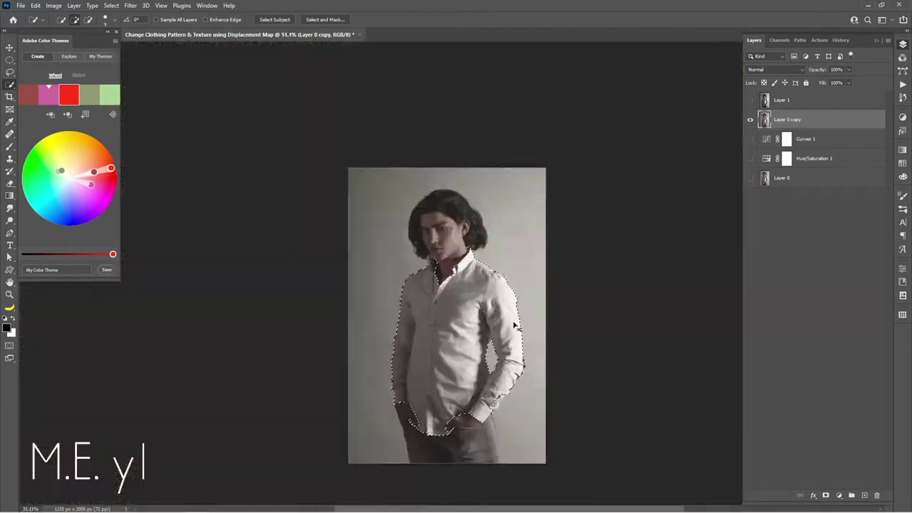
pyautogui.hotkey('ctrl', '0')
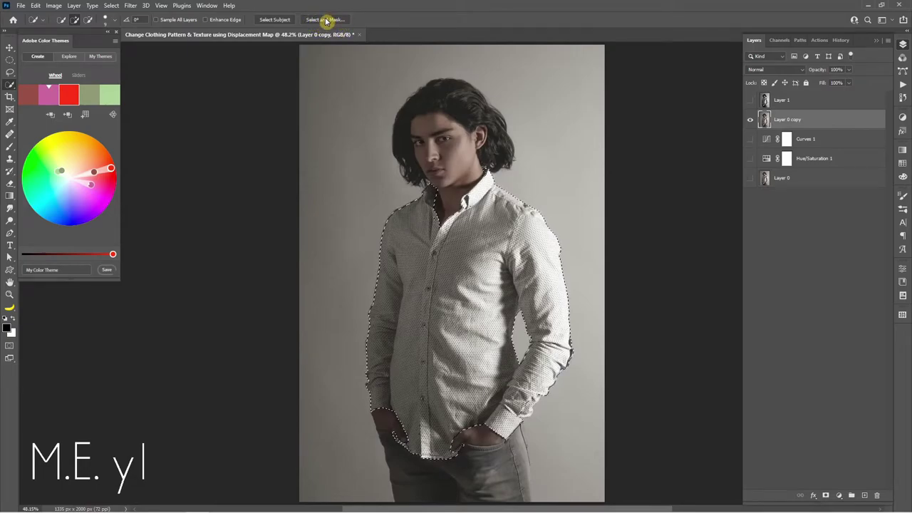
# Preview the shirt selection in Select and Mask with the Overlay view
pyautogui.click(326, 20)
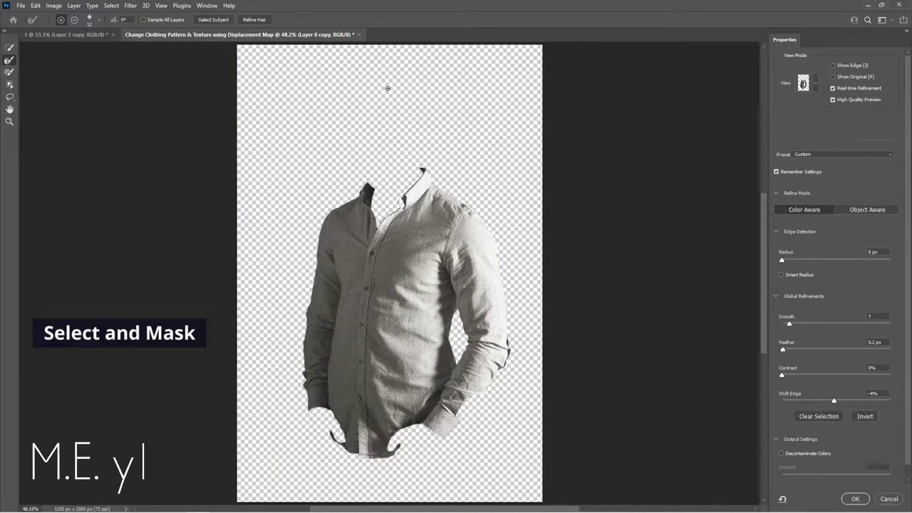
pyautogui.click(817, 90)
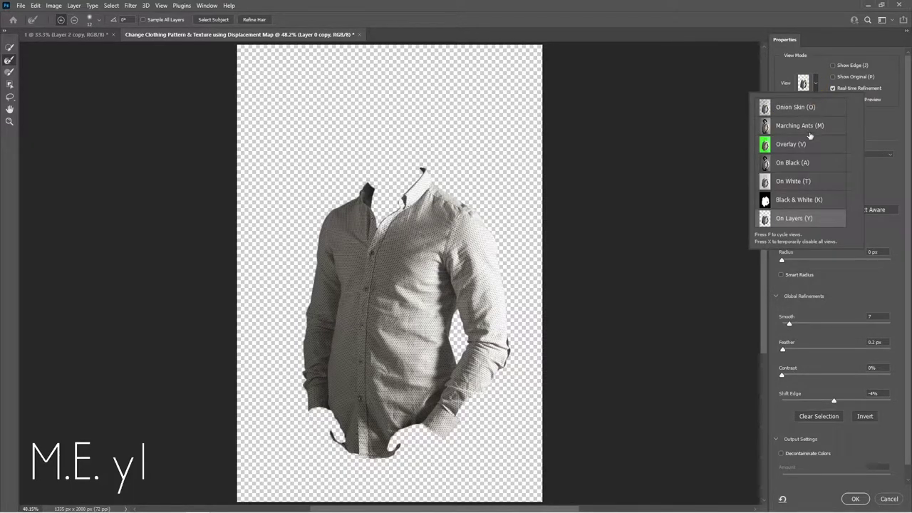
pyautogui.click(807, 146)
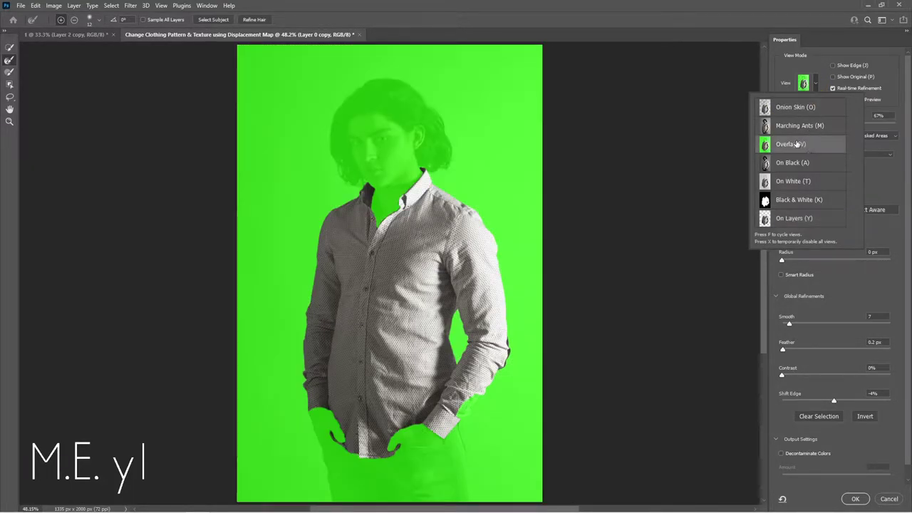
pyautogui.scroll(3, 520, 270)
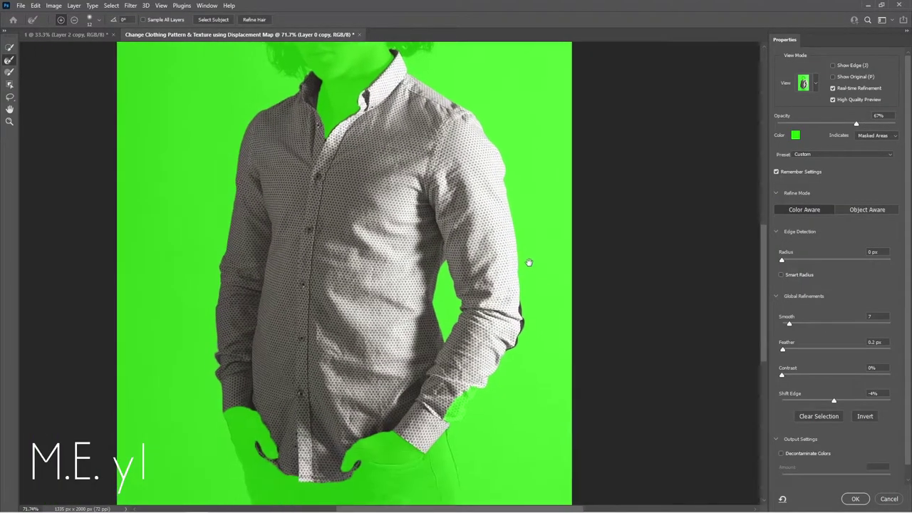
pyautogui.scroll(-2, 529, 262)
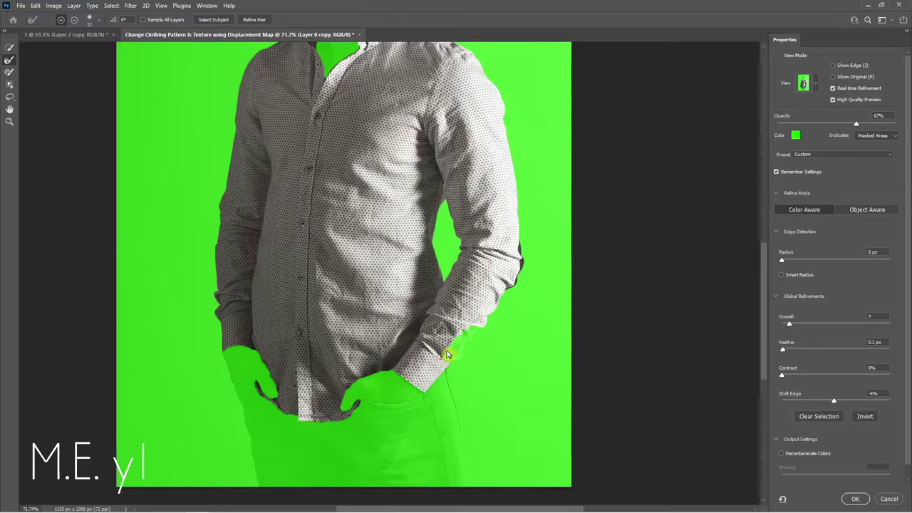
pyautogui.scroll(2, 488, 324)
# Refine the cuff's soft edge and paint the cuff area back into the selection
pyautogui.moveTo(445, 347)
pyautogui.mouseDown()
pyautogui.moveTo(474, 317)
pyautogui.moveTo(492, 319)
pyautogui.moveTo(473, 350)
pyautogui.mouseUp()
pyautogui.click(10, 73)
pyautogui.moveTo(498, 305); pyautogui.dragTo(510, 283)
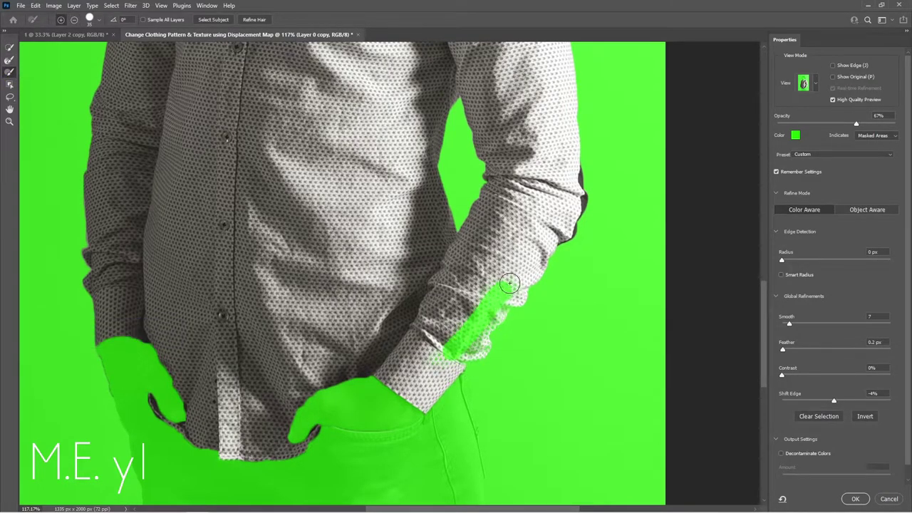
pyautogui.press('r')
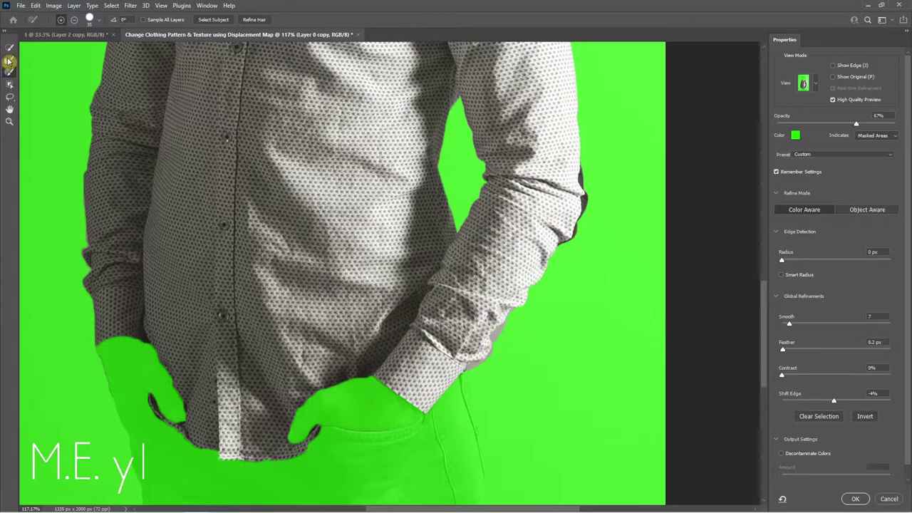
pyautogui.scroll(-2, 513, 317)
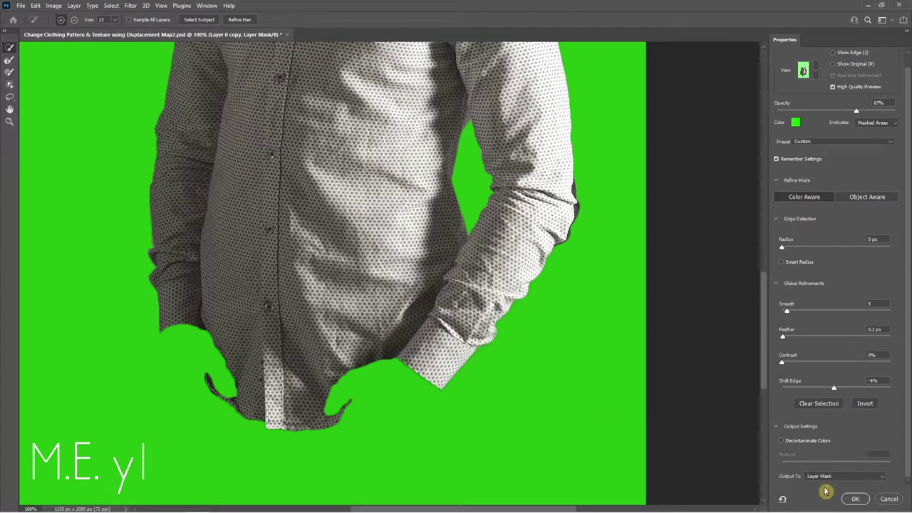
# Output the refined selection as a layer mask on Layer 0 copy
pyautogui.click(857, 476)
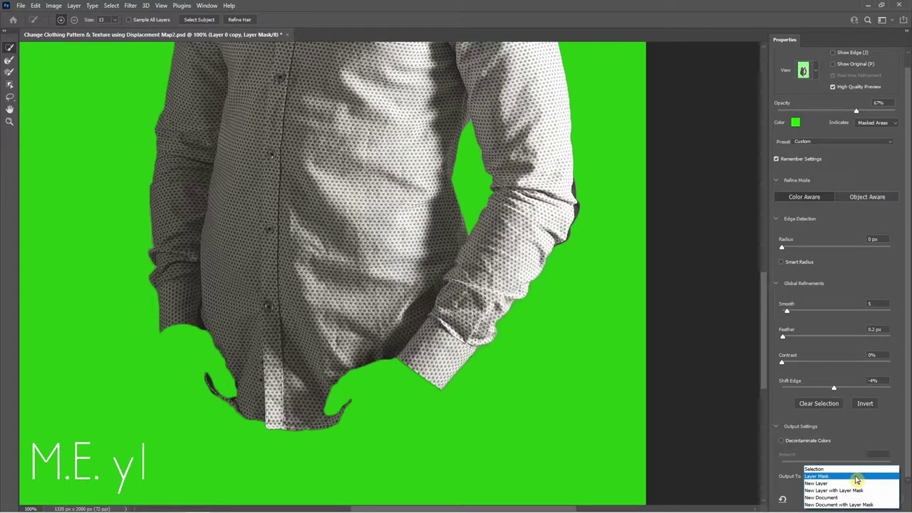
pyautogui.click(857, 475)
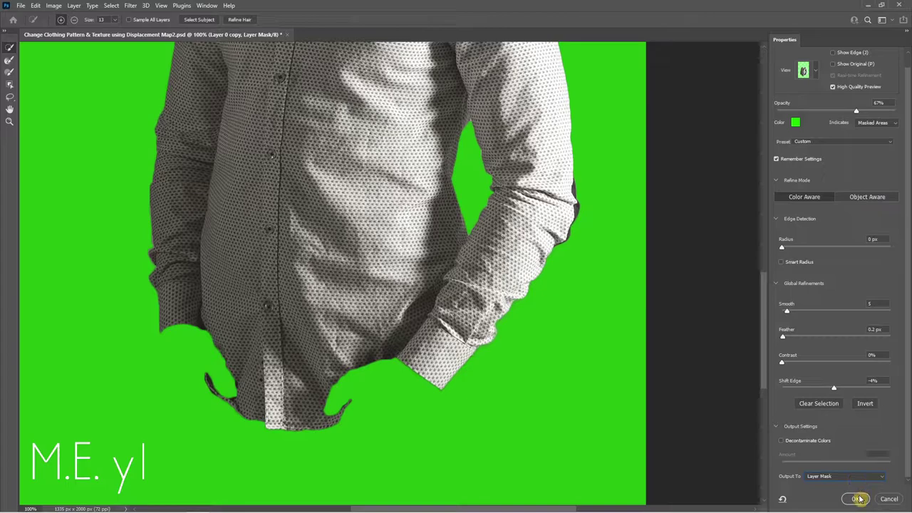
pyautogui.click(860, 499)
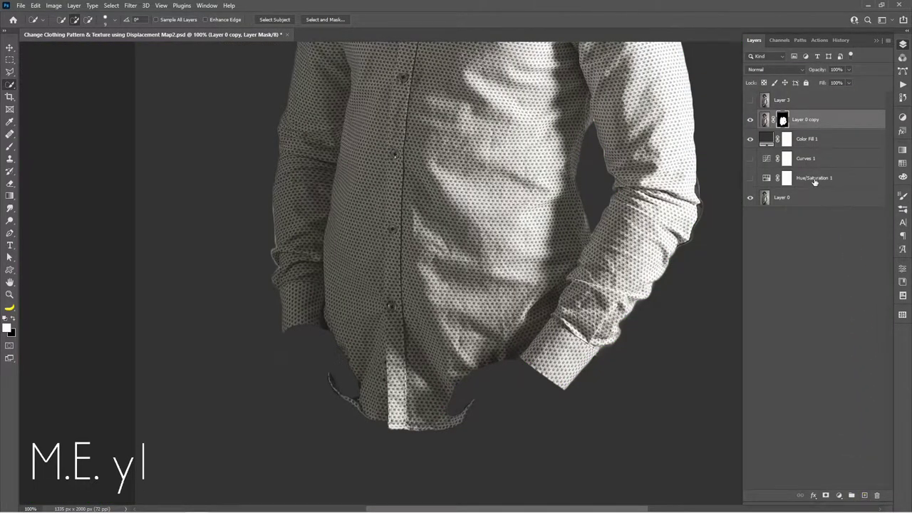
# Fit the image and toggle between the shirt mask and the image to inspect it
pyautogui.hotkey('ctrl', '0')
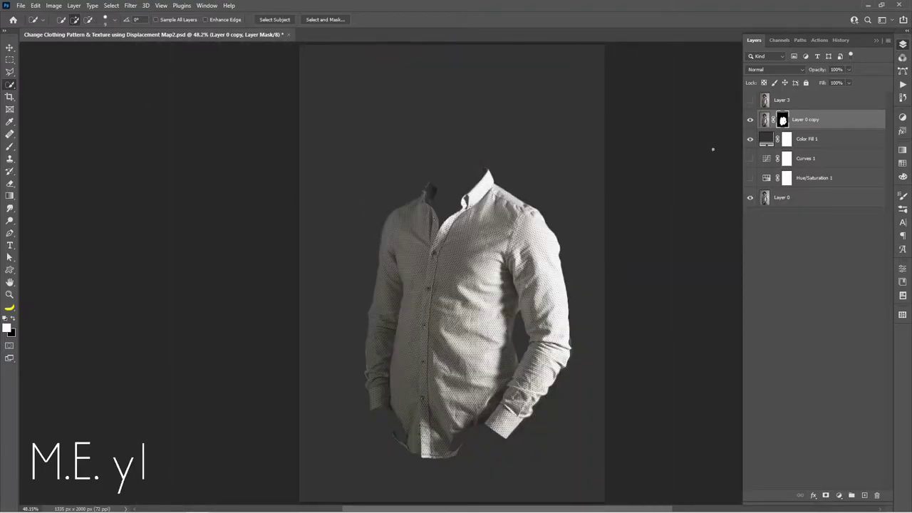
pyautogui.click(809, 141)
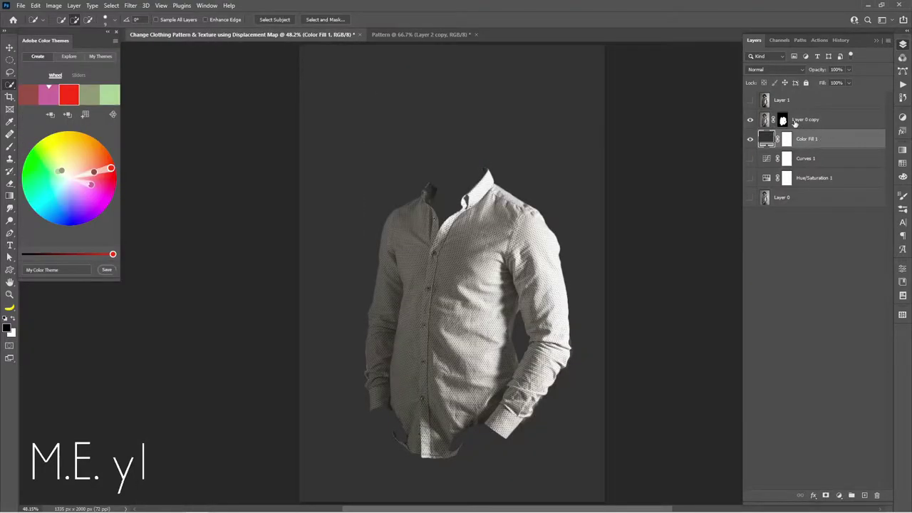
pyautogui.keyDown('alt'); pyautogui.click(782, 121); pyautogui.keyUp('alt')
pyautogui.keyDown('alt'); pyautogui.click(782, 121); pyautogui.keyUp('alt')
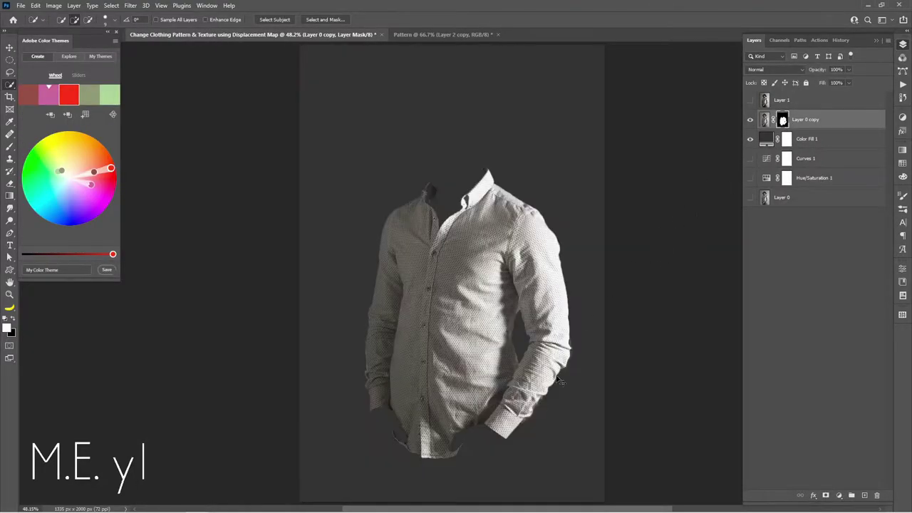
pyautogui.scroll(3, 548, 399)
pyautogui.scroll(3, 535, 308)
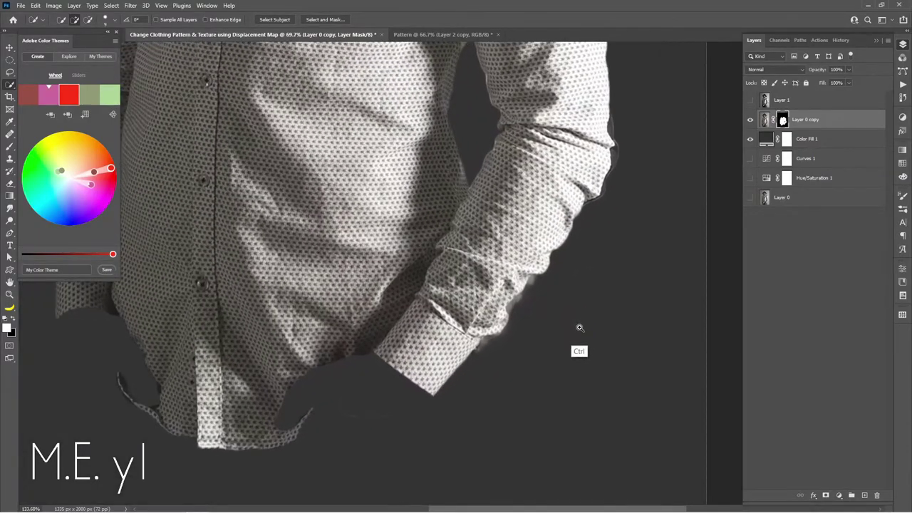
pyautogui.keyDown('alt'); pyautogui.click(782, 121); pyautogui.keyUp('alt')
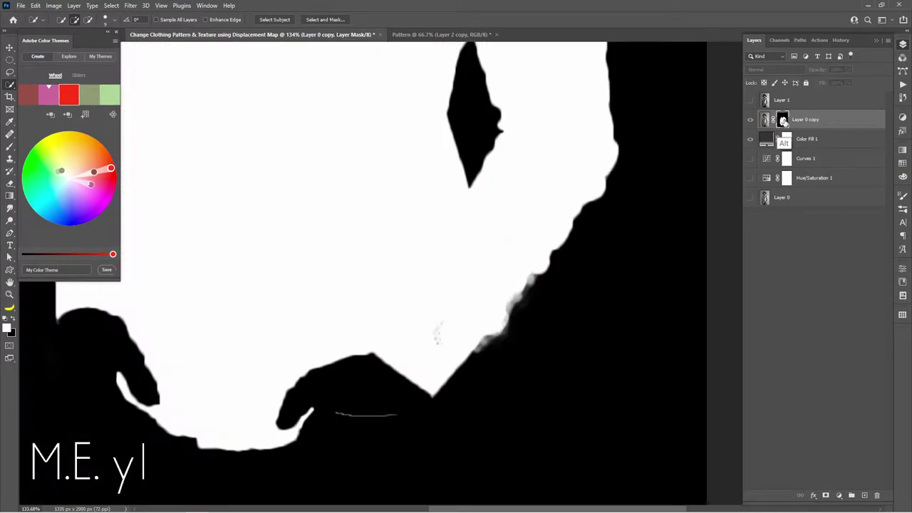
pyautogui.keyDown('alt'); pyautogui.click(782, 121); pyautogui.keyUp('alt')
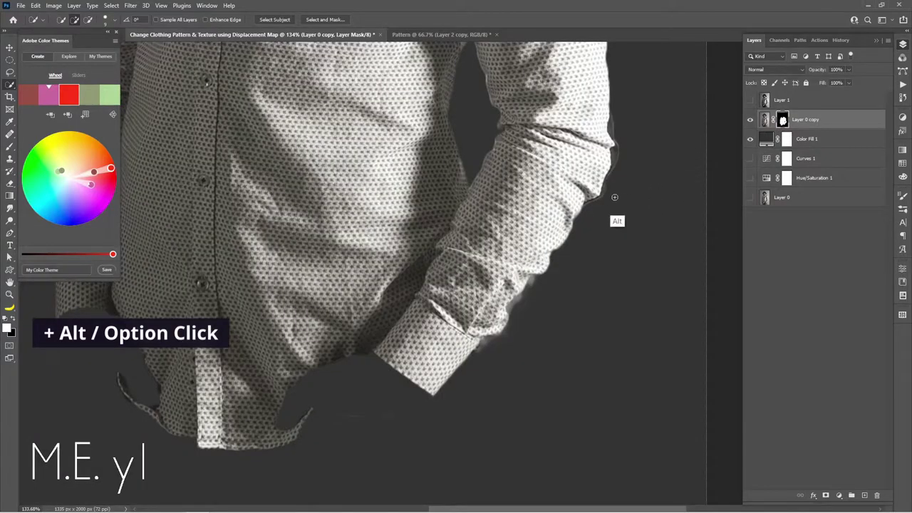
# Set up a soft brush with 0% hardness for painting on the shirt mask
pyautogui.press('b')
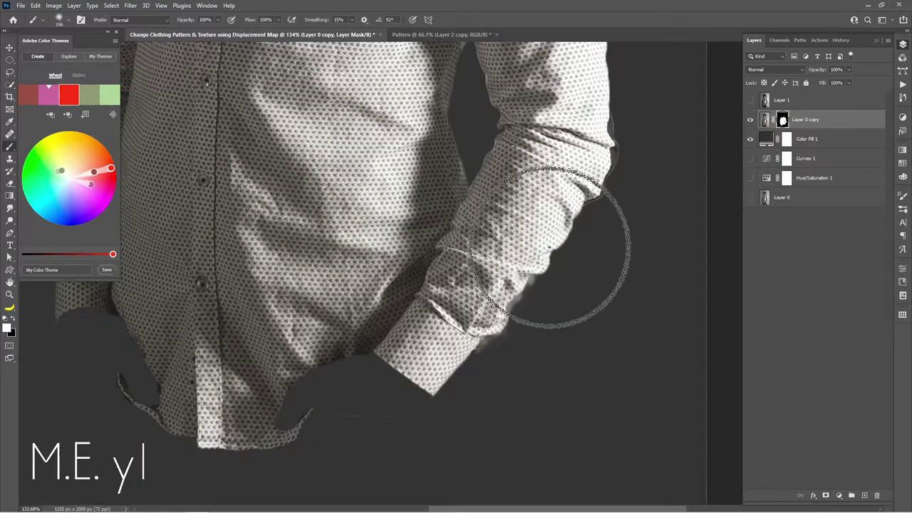
pyautogui.moveTo(531, 214)
pyautogui.mouseDown()
pyautogui.moveTo(459, 267)
pyautogui.moveTo(433, 301)
pyautogui.mouseUp()
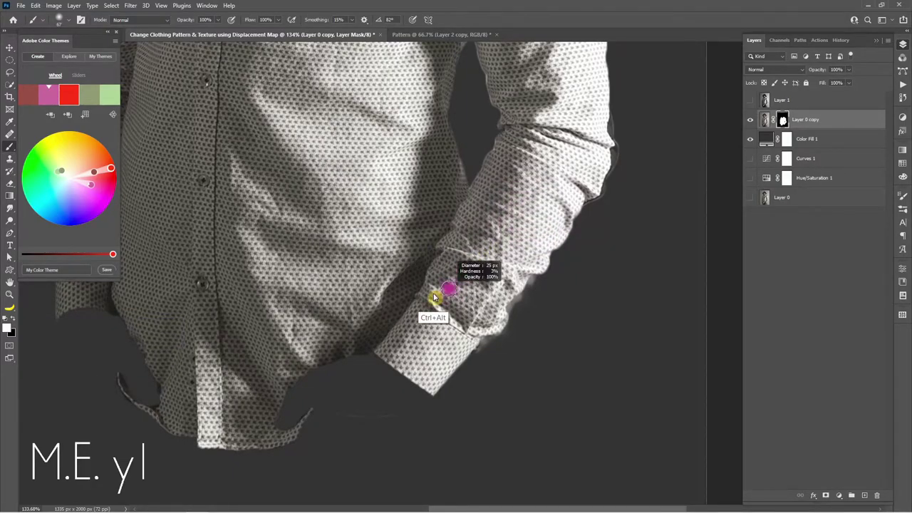
pyautogui.press('x')
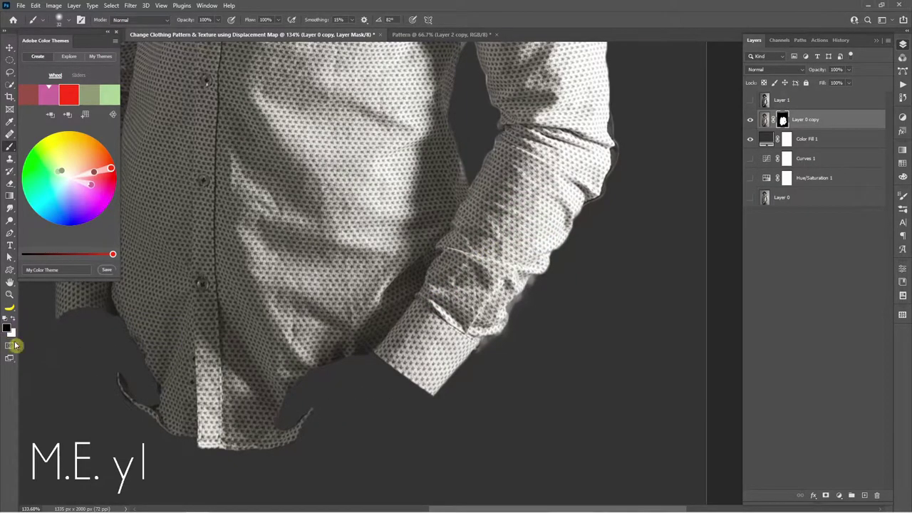
pyautogui.keyDown('alt'); pyautogui.click(783, 120); pyautogui.keyUp('alt')
pyautogui.keyDown('alt'); pyautogui.click(782, 120); pyautogui.keyUp('alt')
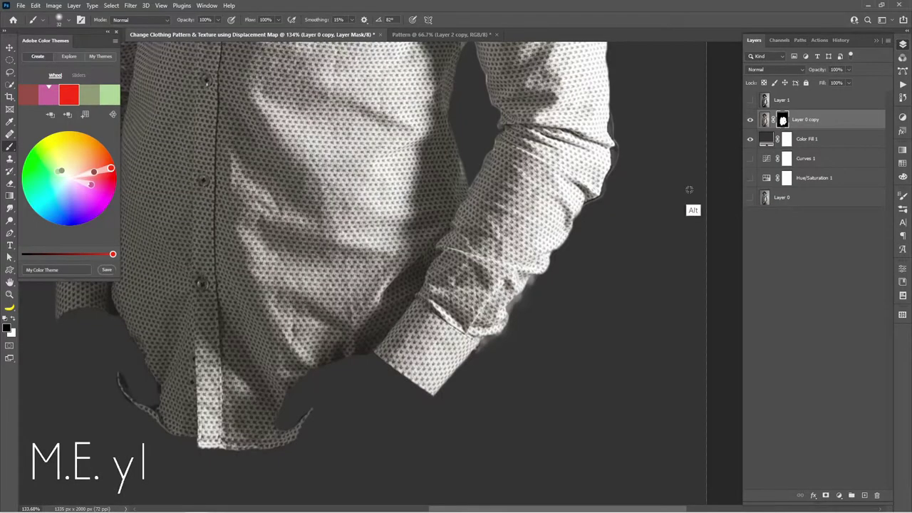
pyautogui.press('x')
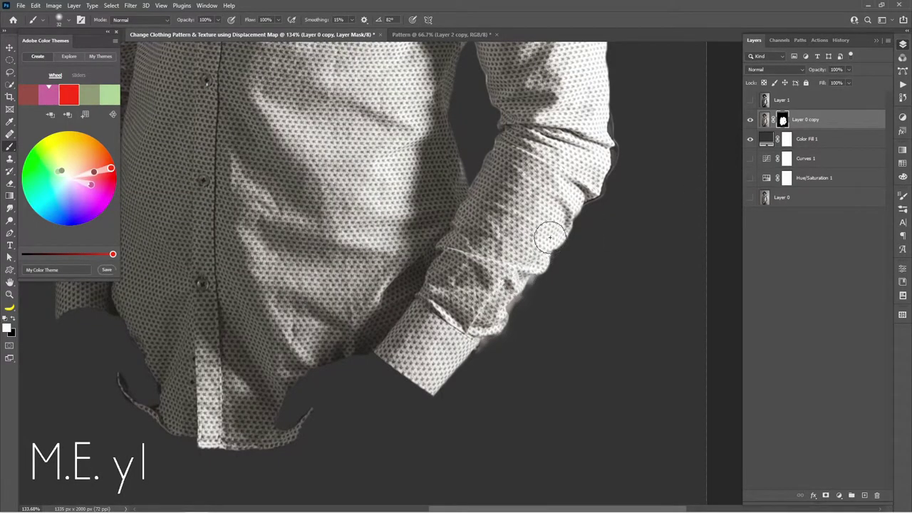
# Paint out the light haze along the cuff edge in black and check the mask
pyautogui.keyDown('alt'); pyautogui.click(783, 119); pyautogui.keyUp('alt')
pyautogui.keyDown('alt'); pyautogui.click(783, 120); pyautogui.keyUp('alt')
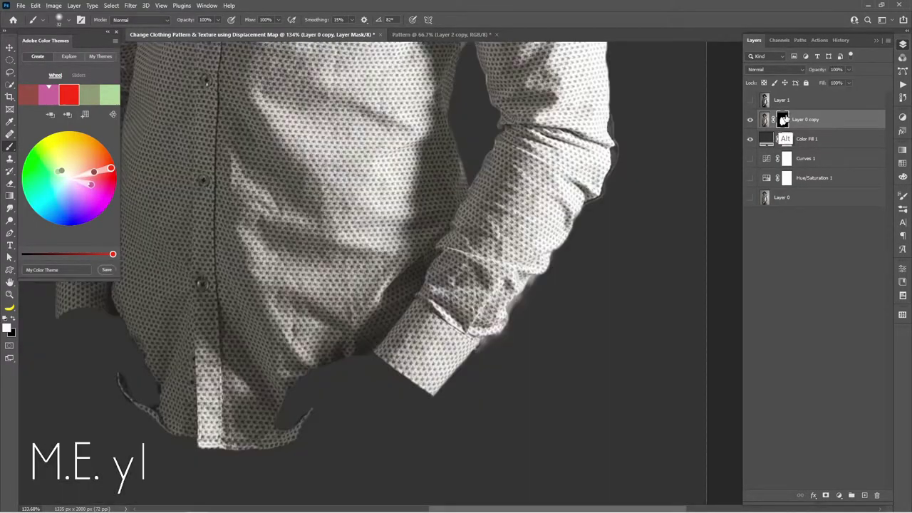
pyautogui.keyDown('alt'); pyautogui.click(782, 120); pyautogui.keyUp('alt')
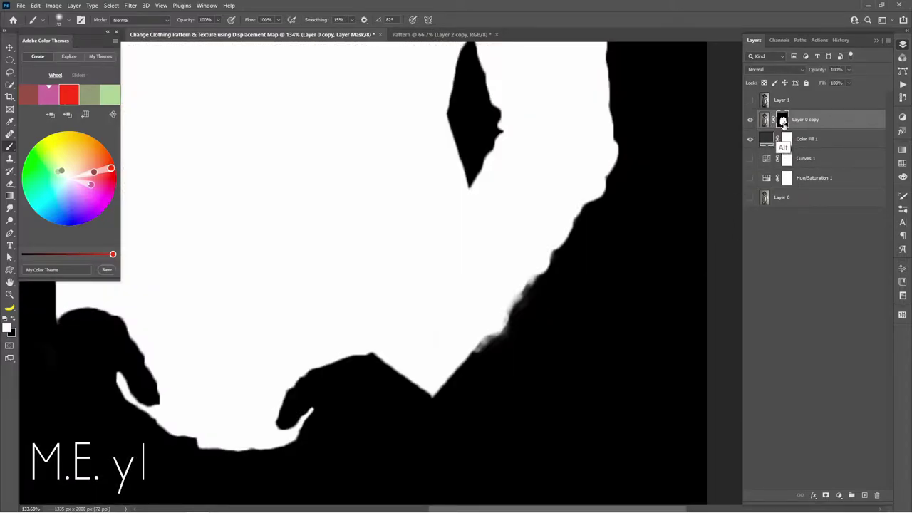
pyautogui.keyDown('alt'); pyautogui.click(783, 119); pyautogui.keyUp('alt')
pyautogui.press('x')
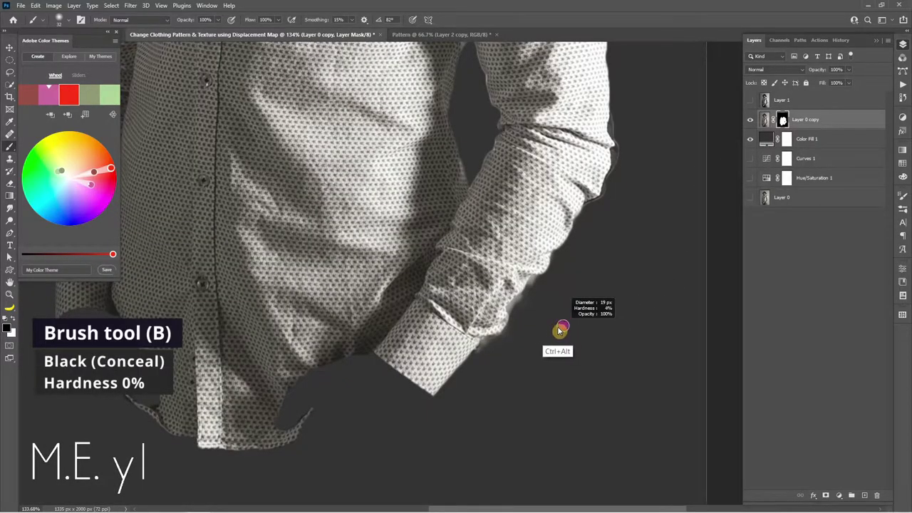
pyautogui.moveTo(534, 286); pyautogui.dragTo(491, 344)
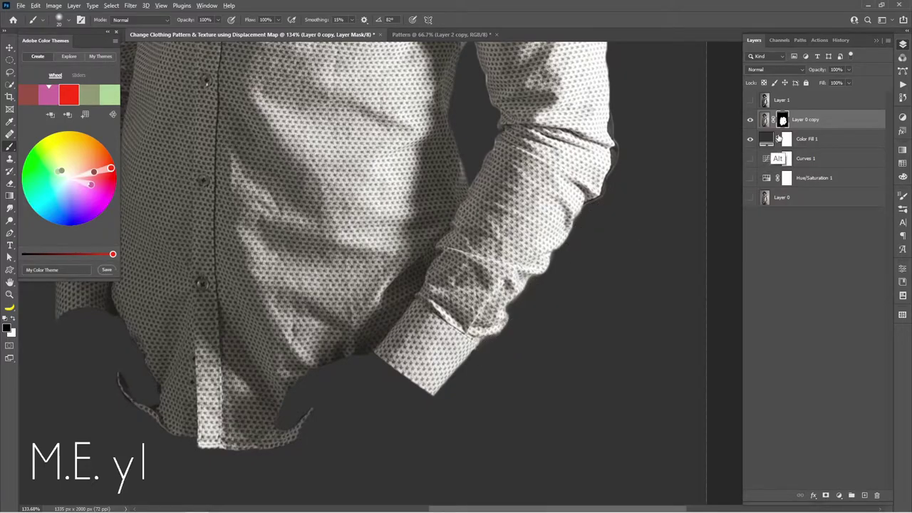
pyautogui.keyDown('alt'); pyautogui.click(782, 119); pyautogui.keyUp('alt')
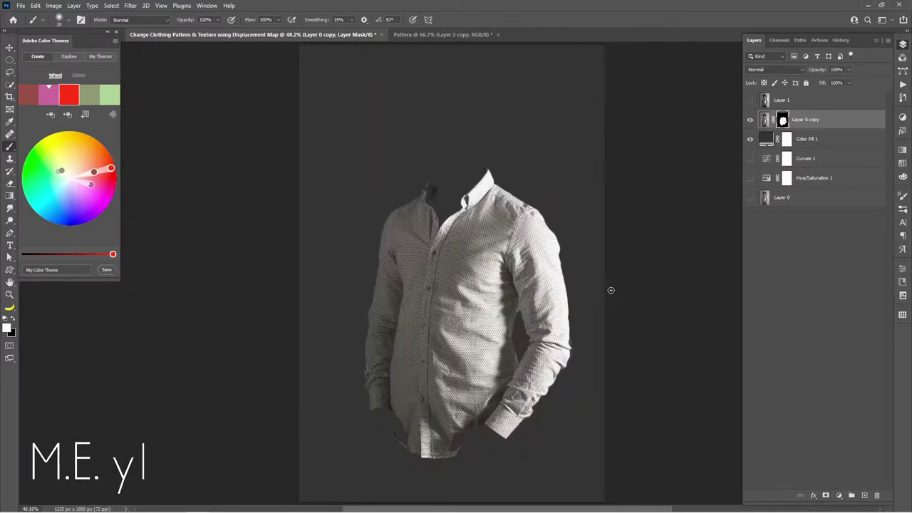
# Drag the floral pattern from the Pattern document into the shirt document and center it
pyautogui.click(475, 36)
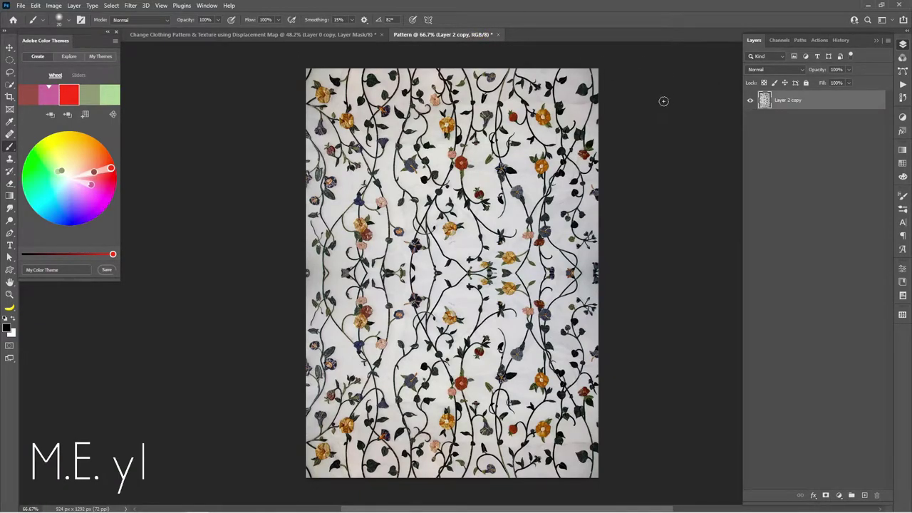
pyautogui.press('v')
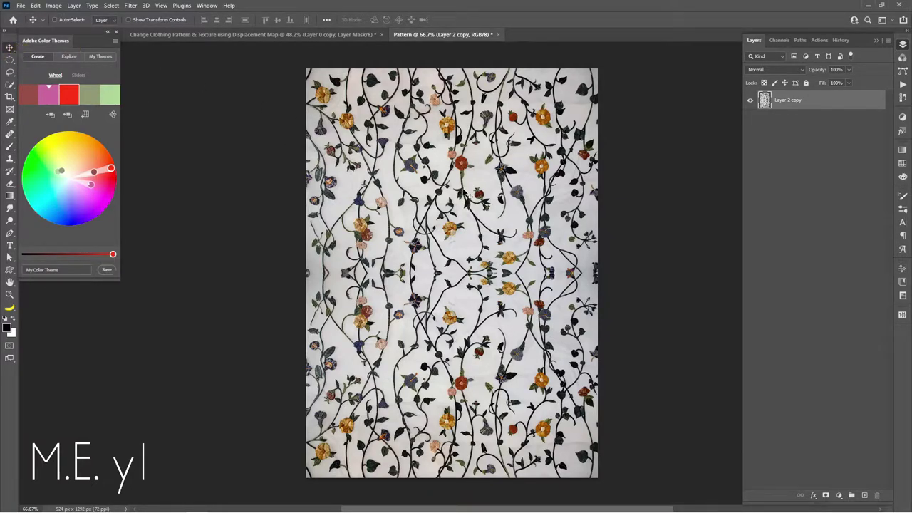
pyautogui.moveTo(451, 160); pyautogui.dragTo(309, 37)
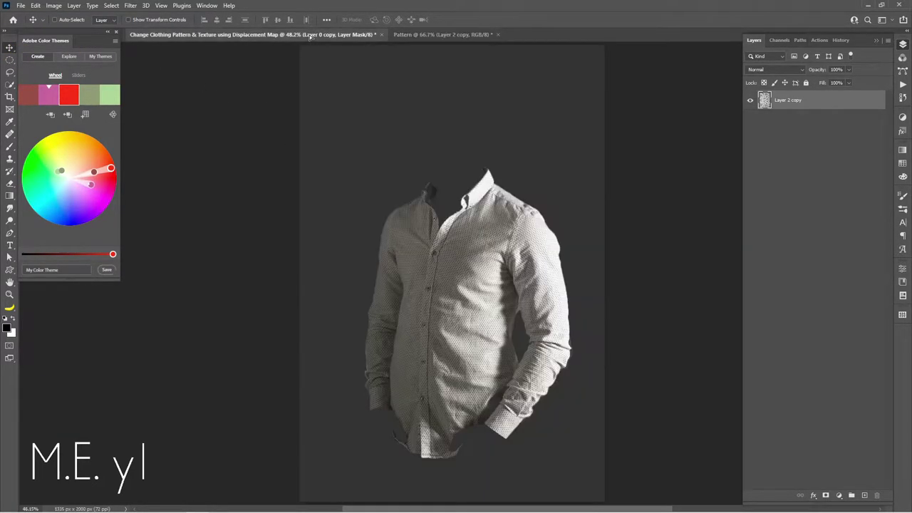
pyautogui.moveTo(517, 312); pyautogui.dragTo(668, 167)
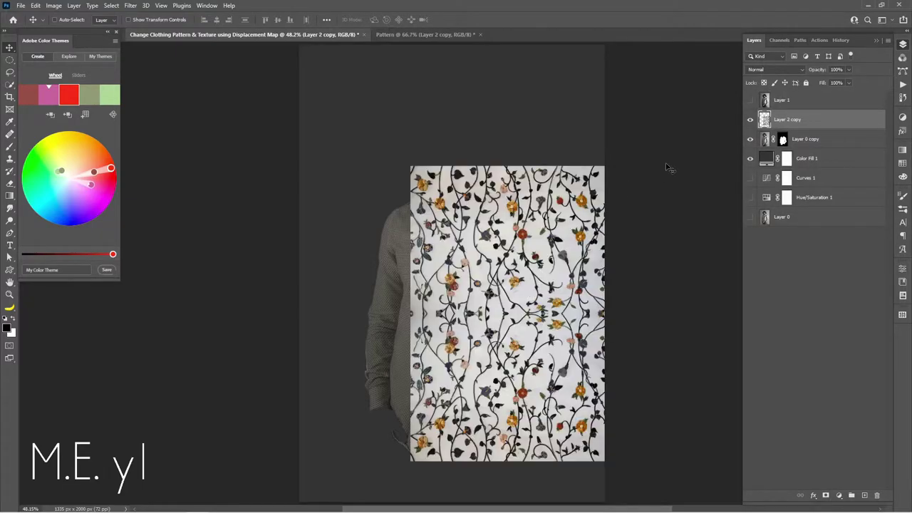
pyautogui.moveTo(524, 297); pyautogui.dragTo(461, 302)
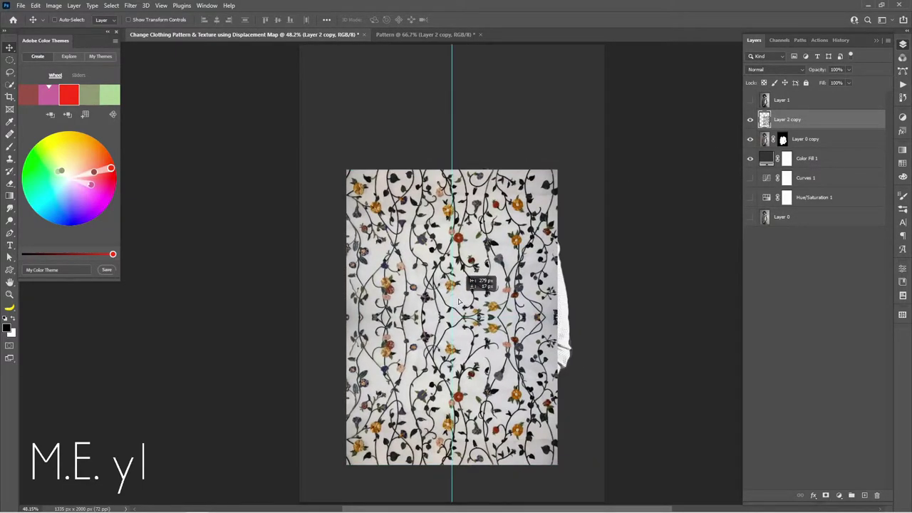
# Scale the pattern at 53% opacity to cover the shirt, then restore 100% opacity
pyautogui.hotkey('ctrl', 't')
pyautogui.click(848, 69)
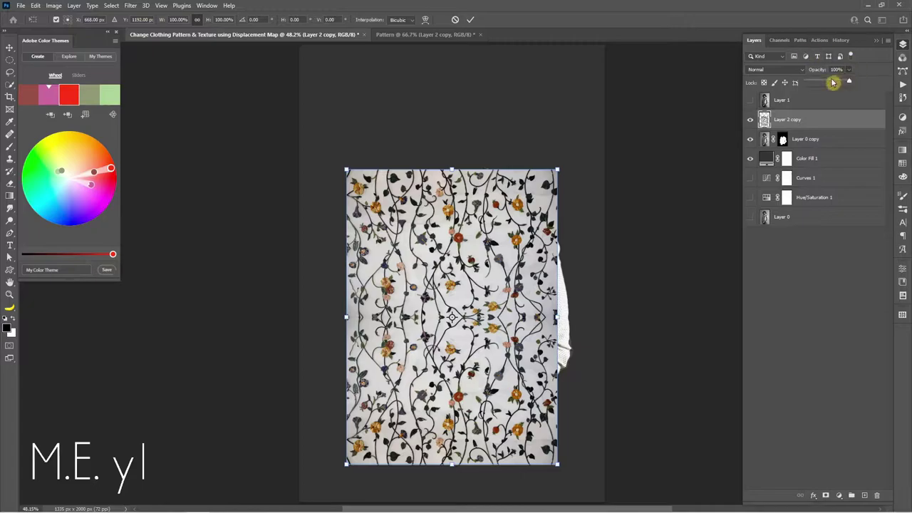
pyautogui.moveTo(846, 79); pyautogui.dragTo(826, 79)
pyautogui.moveTo(467, 307); pyautogui.dragTo(485, 307)
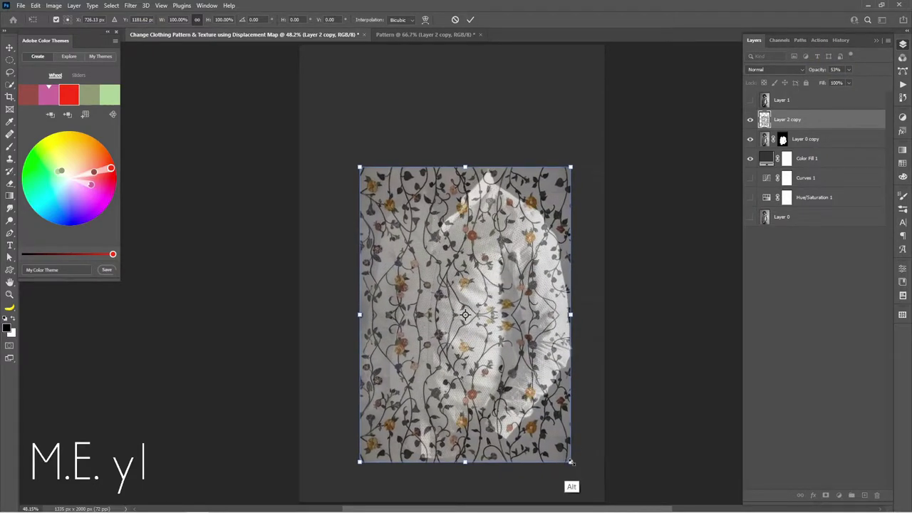
pyautogui.moveTo(574, 466); pyautogui.dragTo(575, 468)
pyautogui.press('Return')
pyautogui.click(849, 69)
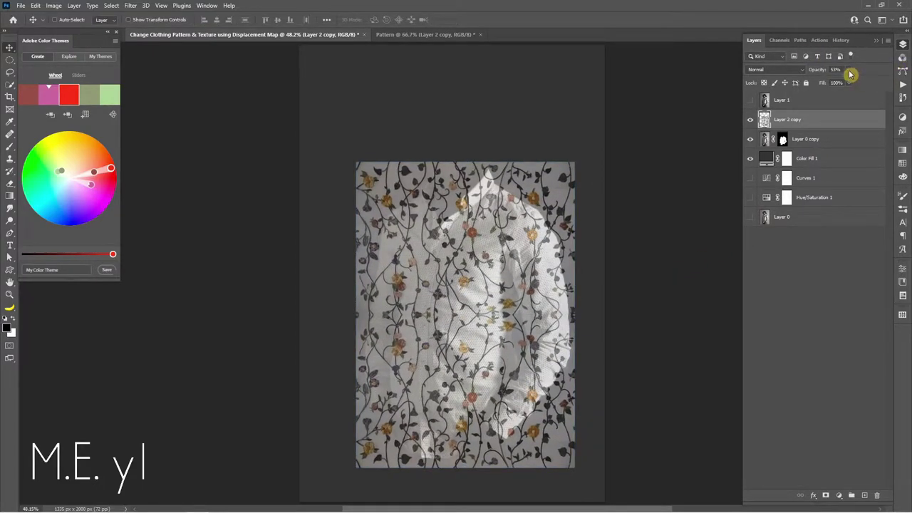
pyautogui.moveTo(849, 80); pyautogui.dragTo(906, 84)
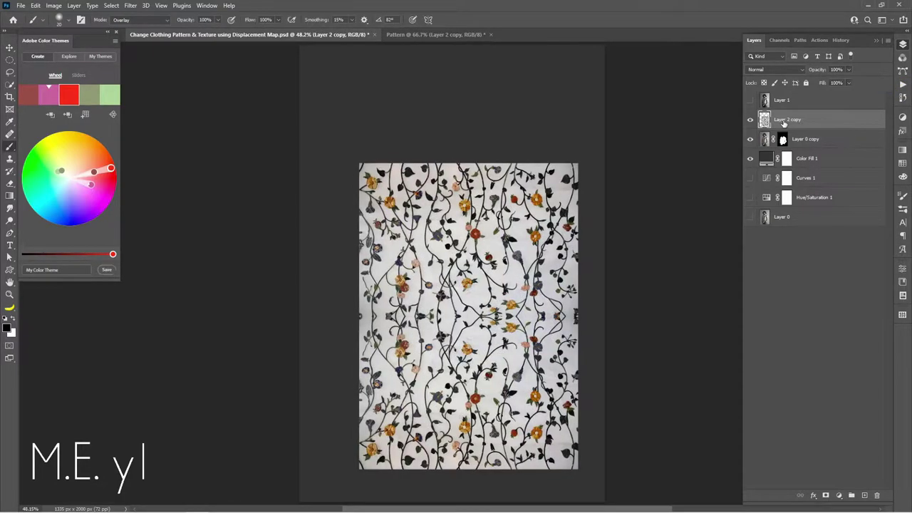
# Convert Layer 2 copy to a smart object and move the shirt mask onto it
pyautogui.rightClick(788, 123)
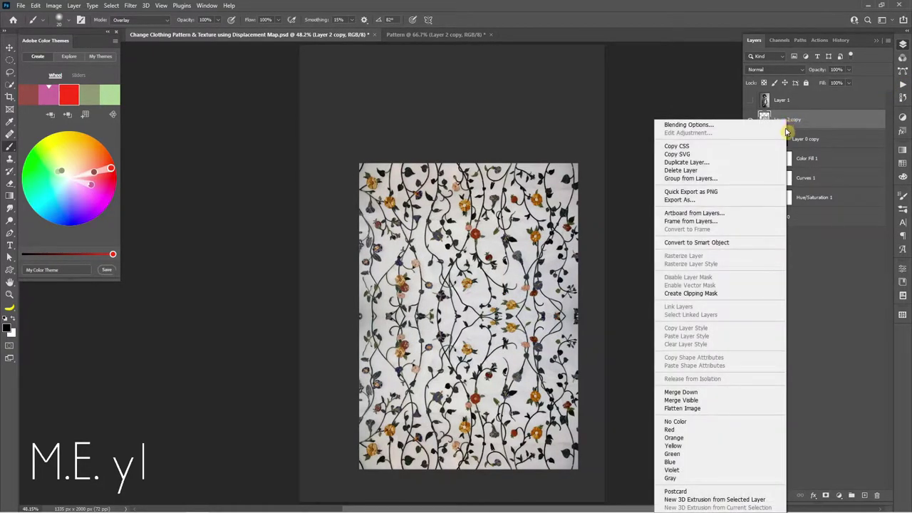
pyautogui.click(738, 243)
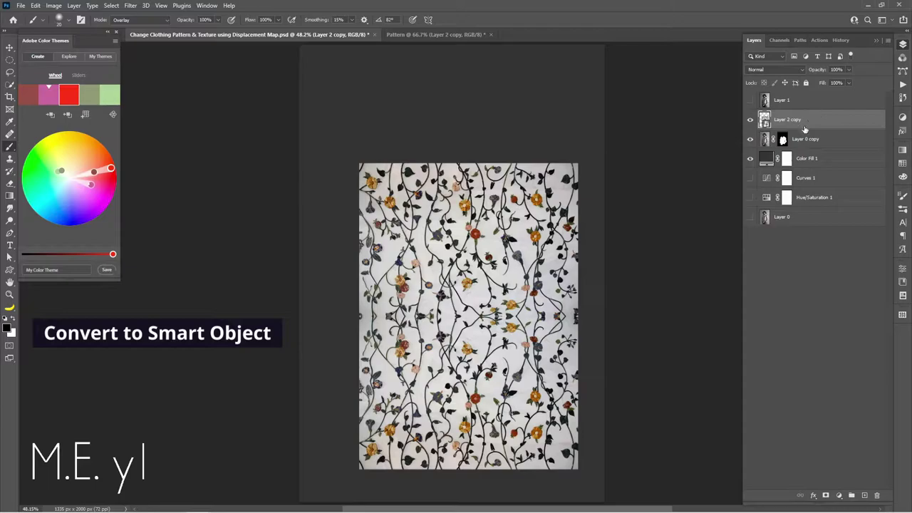
pyautogui.rightClick(783, 139)
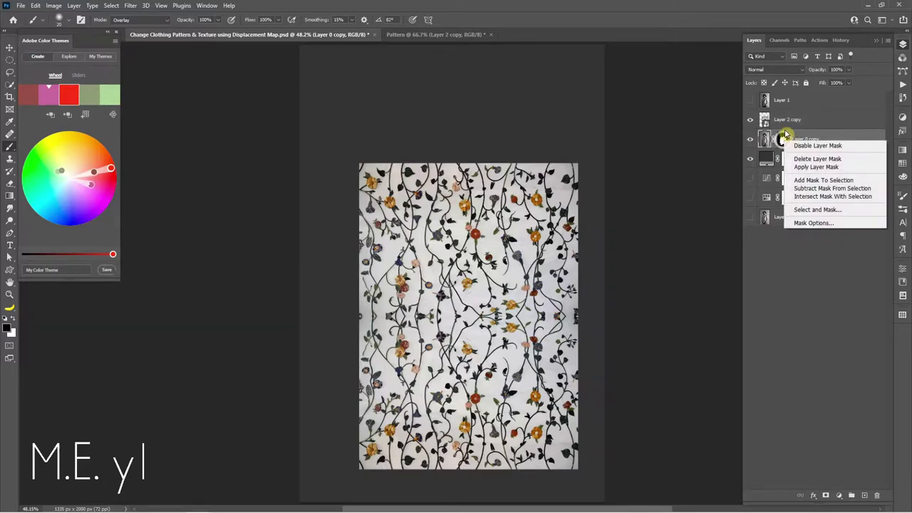
pyautogui.moveTo(782, 139); pyautogui.dragTo(782, 120)
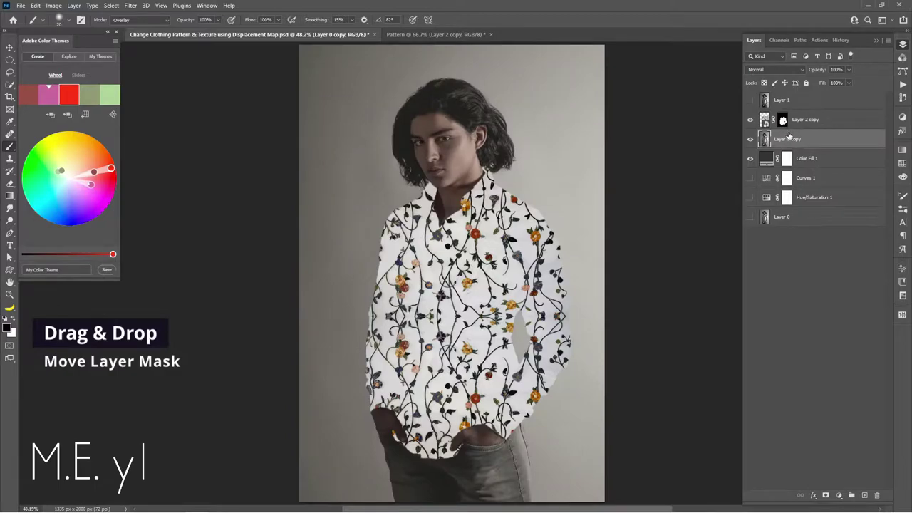
# Set the floral pattern layer's blend mode to Multiply
pyautogui.click(814, 120)
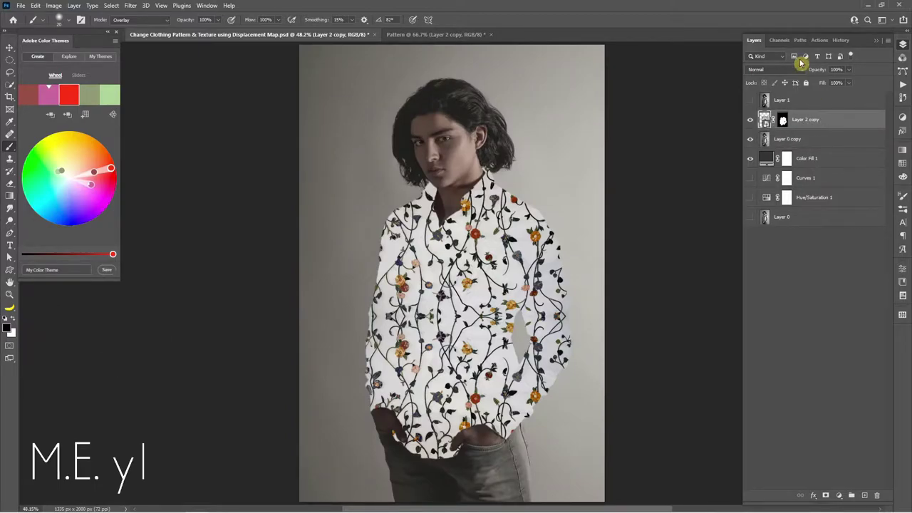
pyautogui.click(792, 70)
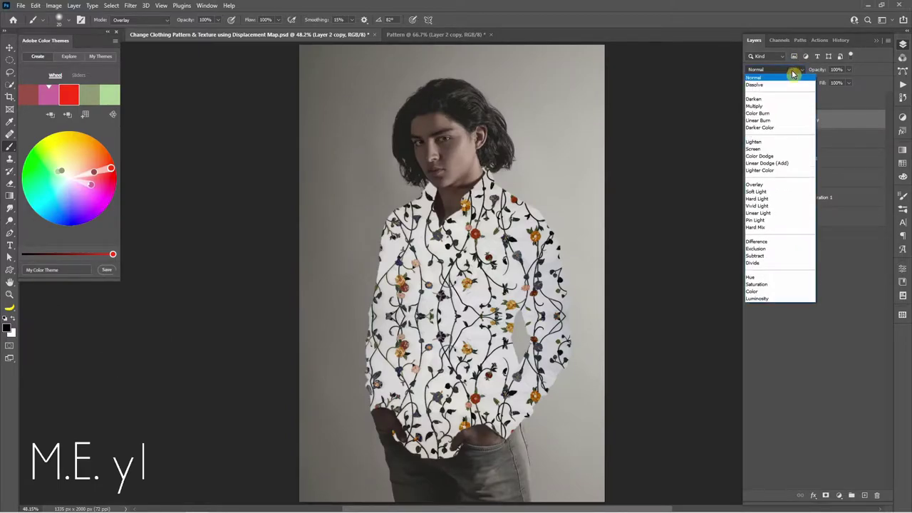
pyautogui.click(789, 108)
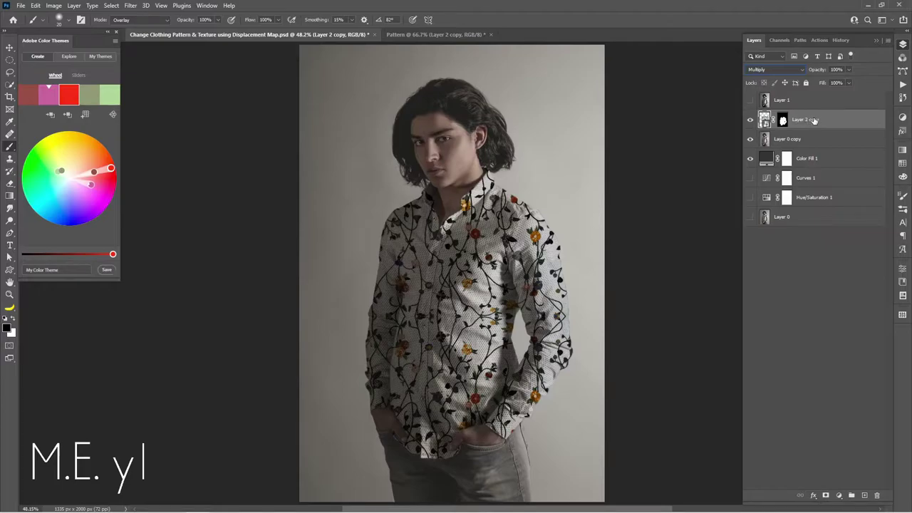
# Apply a scale-7 Displace smart filter to the floral layer using Subject_for_Displcement.psd as the map
pyautogui.click(131, 6)
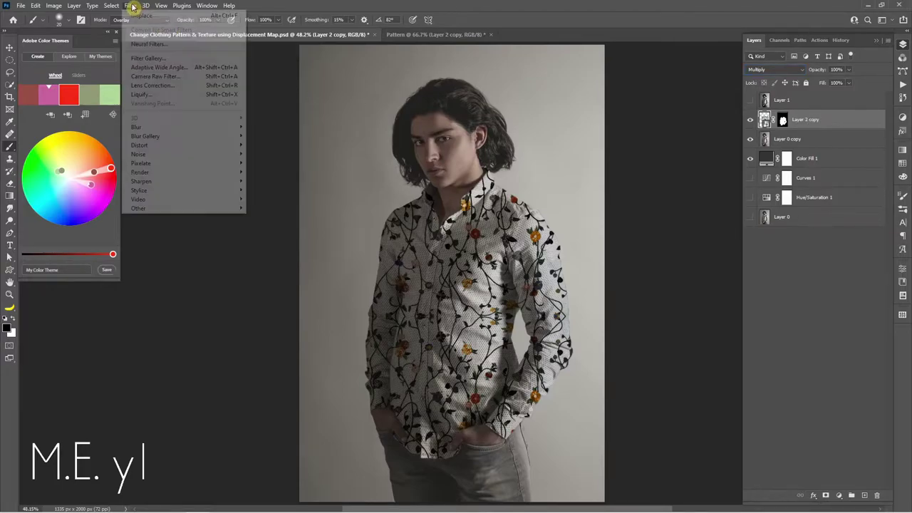
pyautogui.moveTo(139, 145)
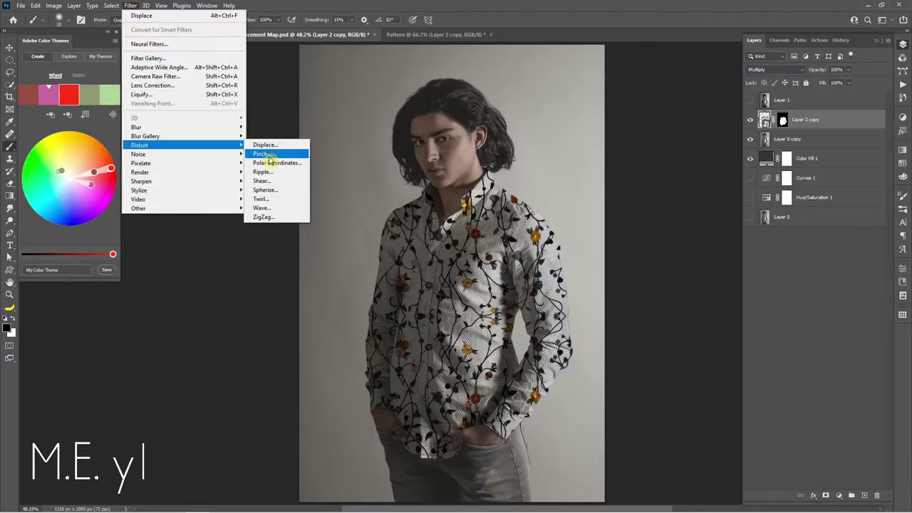
pyautogui.click(272, 146)
pyautogui.write('7')
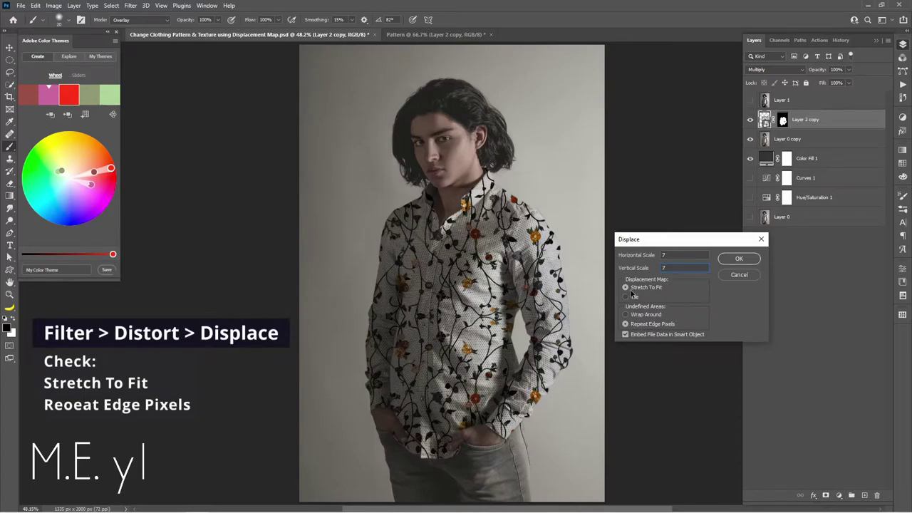
pyautogui.click(625, 333)
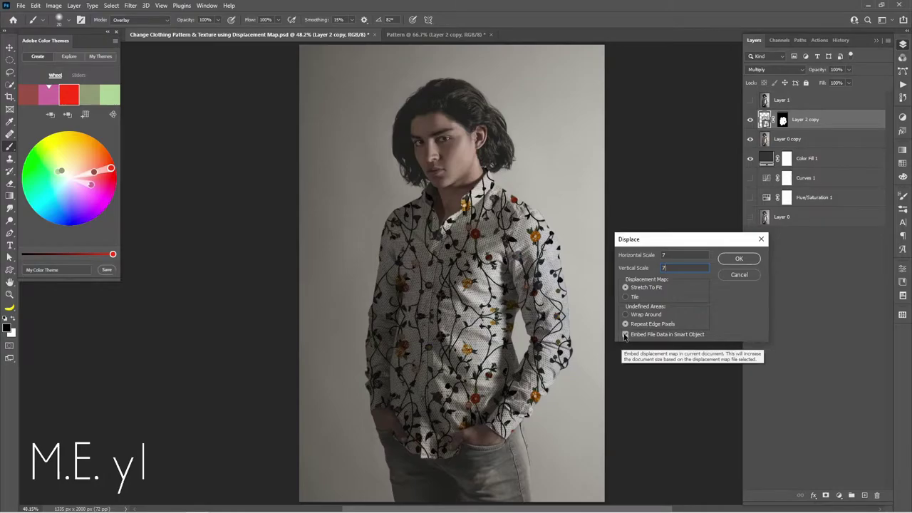
pyautogui.click(739, 258)
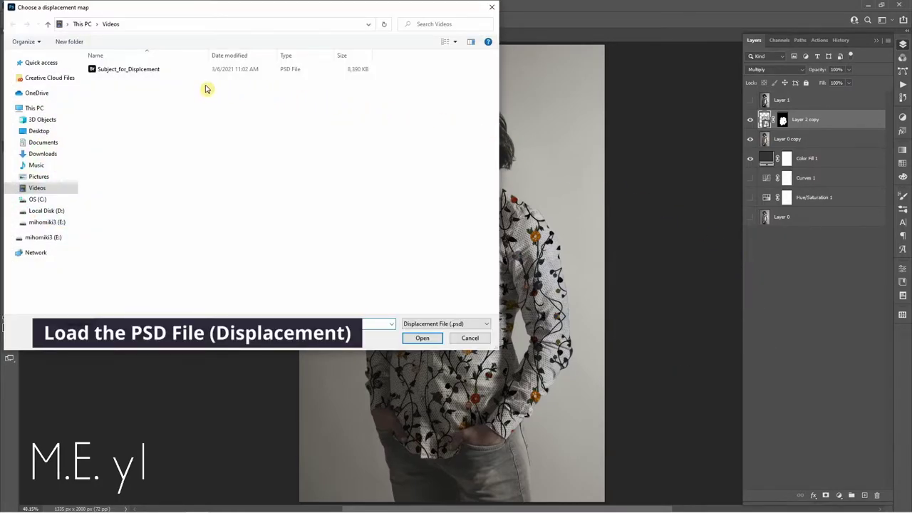
pyautogui.click(139, 72)
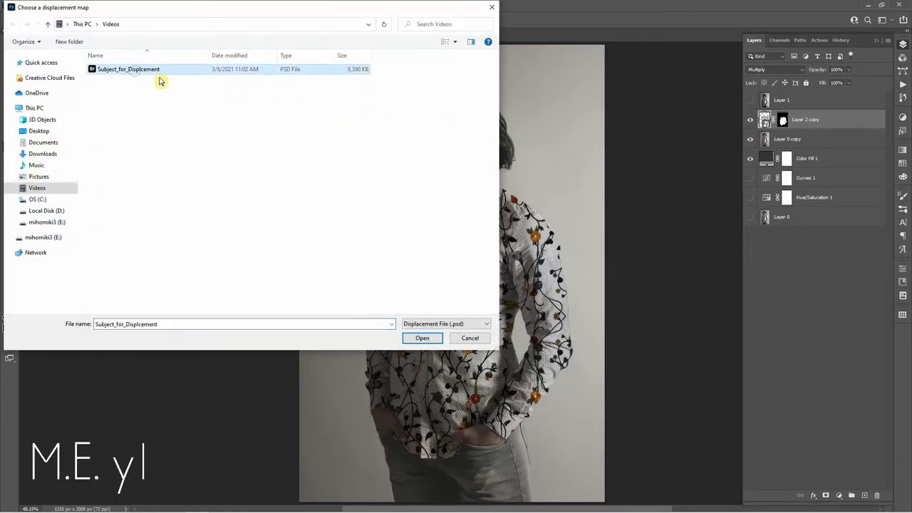
pyautogui.click(421, 338)
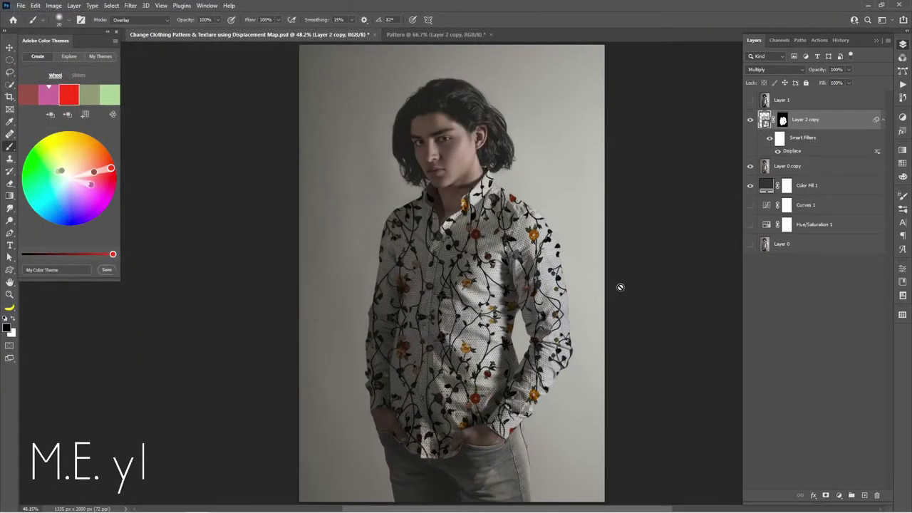
pyautogui.click(771, 138)
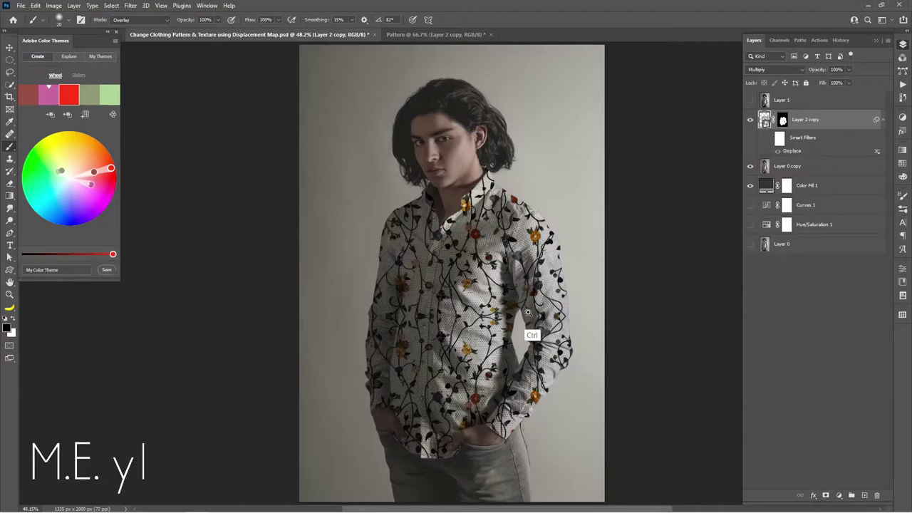
pyautogui.scroll(5, 549, 342)
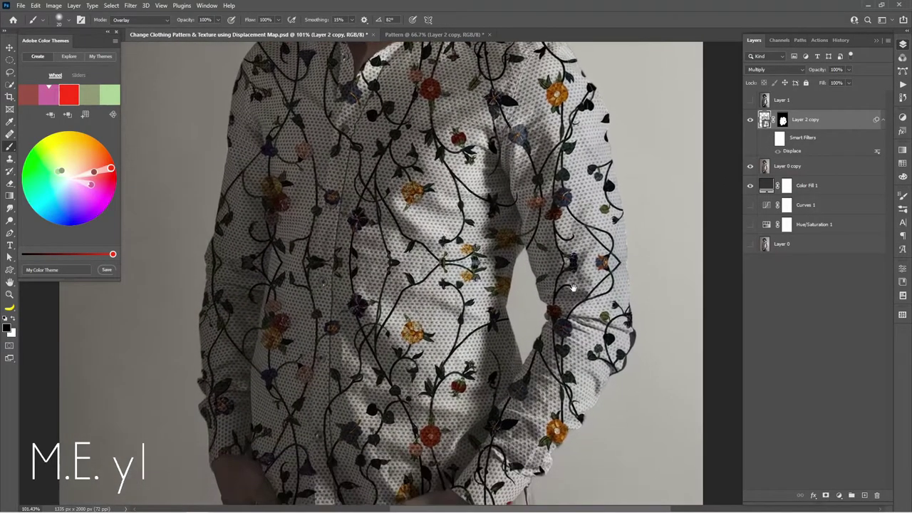
pyautogui.moveTo(573, 287); pyautogui.dragTo(724, 197)
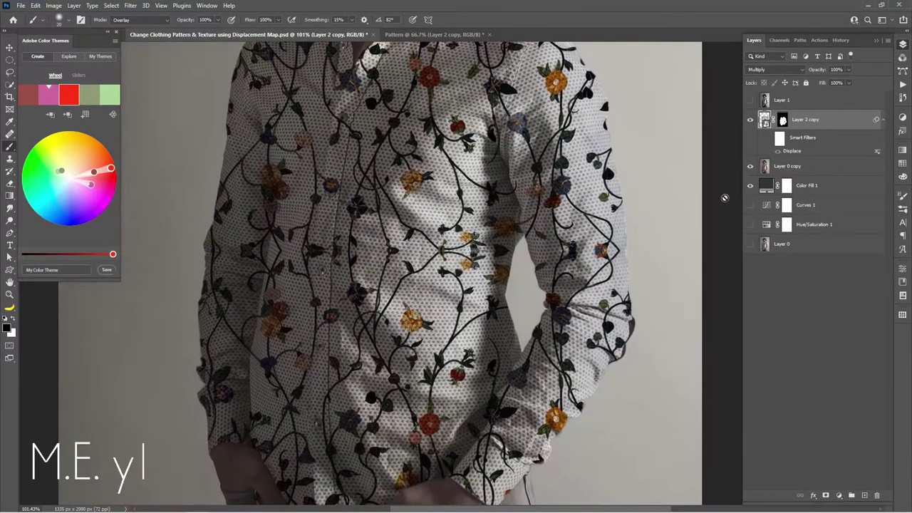
pyautogui.click(769, 138)
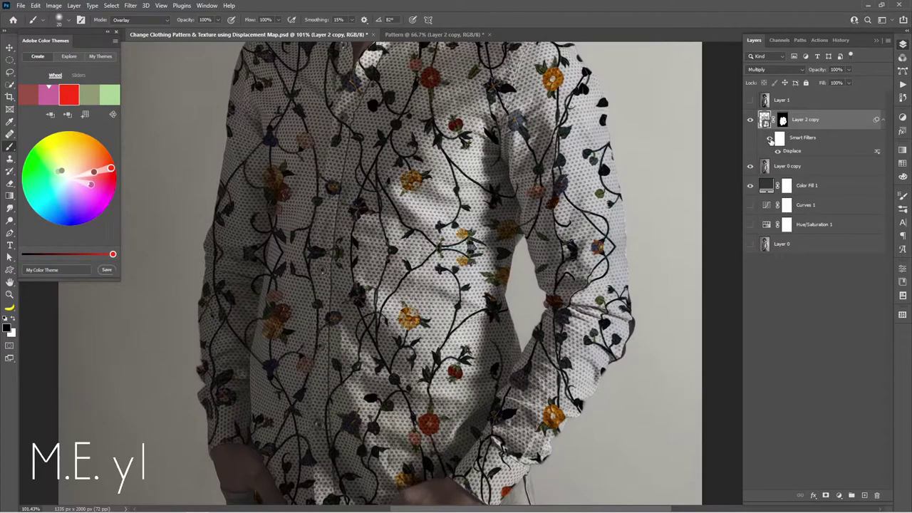
pyautogui.moveTo(590, 189); pyautogui.dragTo(560, 203)
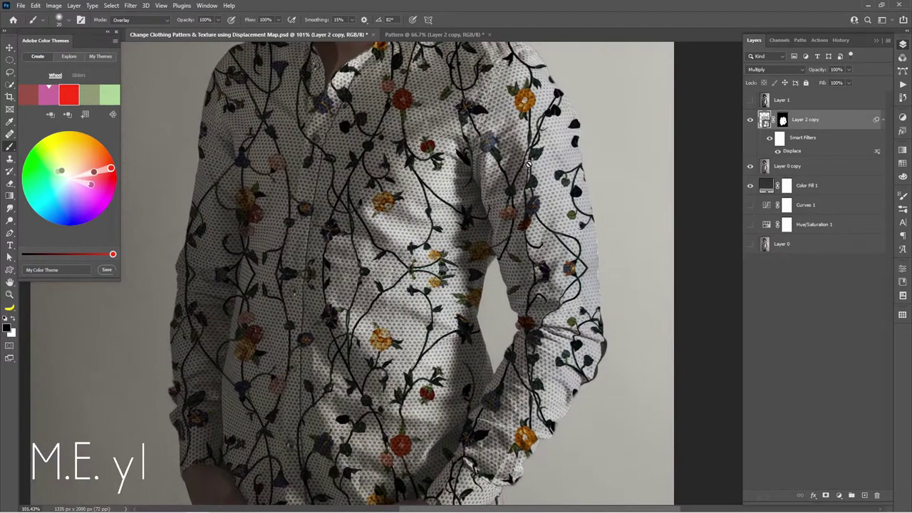
pyautogui.click(770, 138)
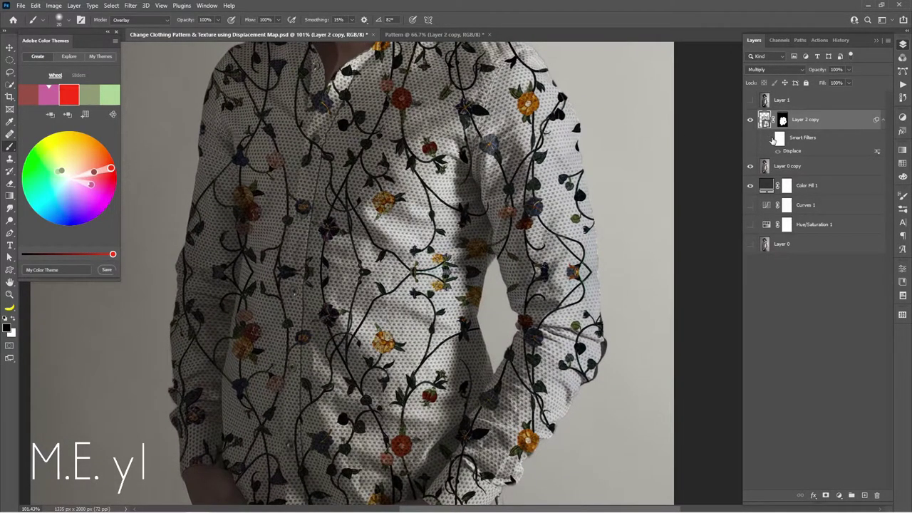
pyautogui.scroll(-3, 574, 307)
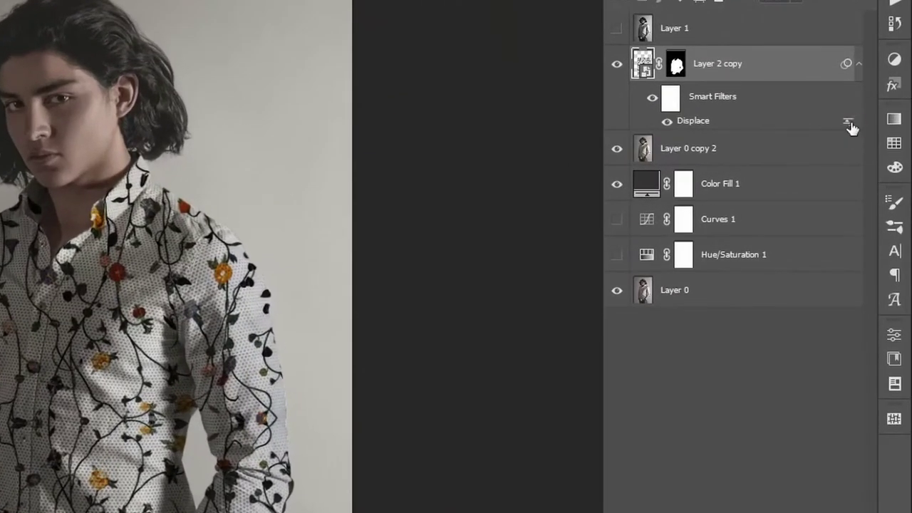
pyautogui.doubleClick(848, 122)
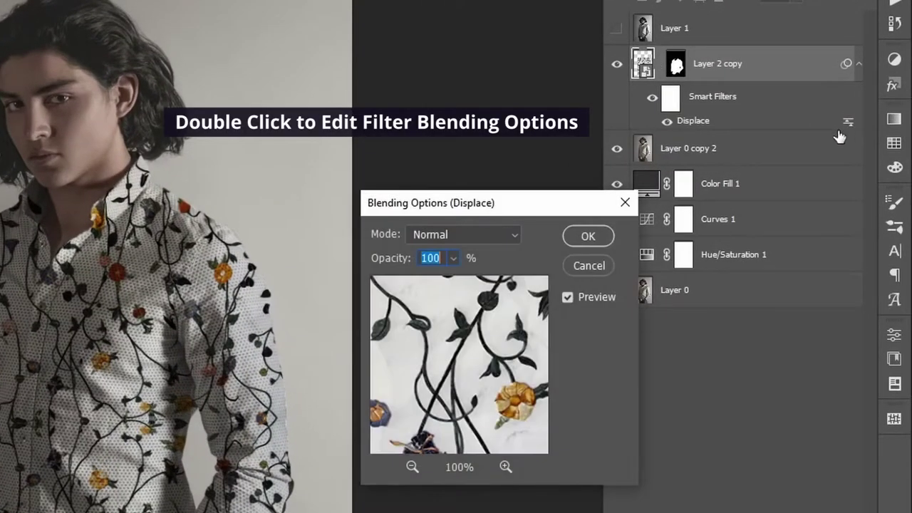
pyautogui.click(417, 465)
pyautogui.click(417, 466)
pyautogui.click(417, 466)
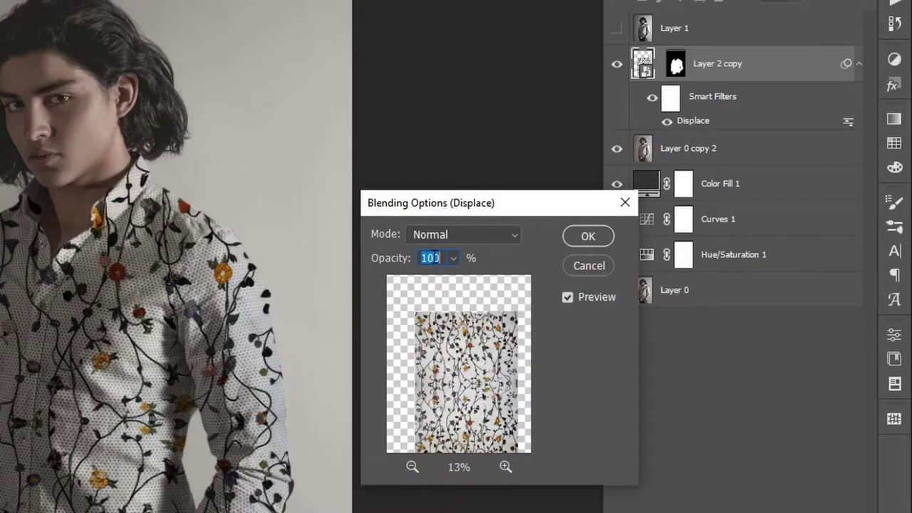
pyautogui.moveTo(392, 257)
pyautogui.mouseDown()
pyautogui.moveTo(361, 257)
pyautogui.moveTo(407, 259)
pyautogui.mouseUp()
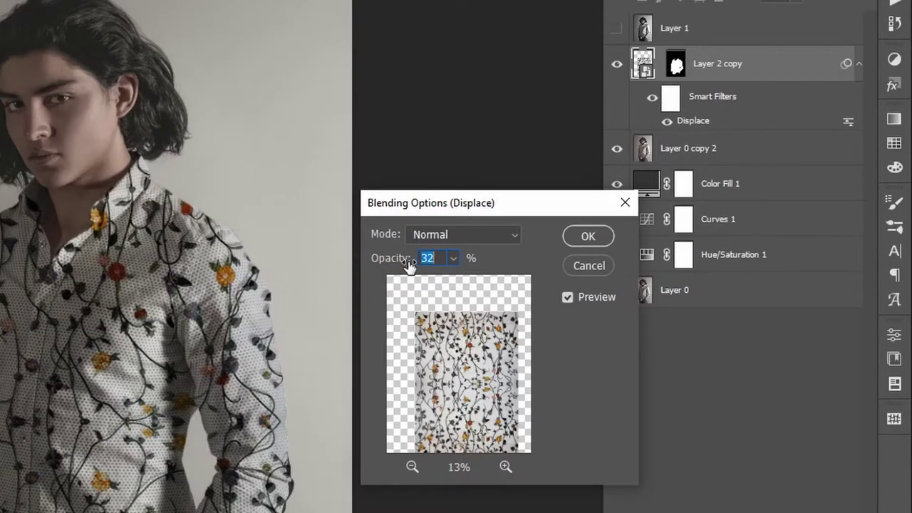
pyautogui.click(505, 467)
pyautogui.click(505, 467)
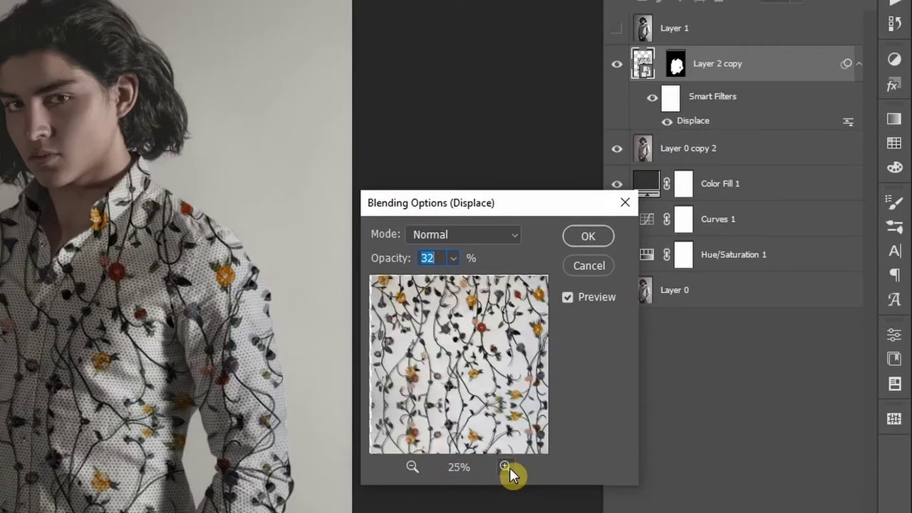
pyautogui.click(505, 467)
pyautogui.click(505, 466)
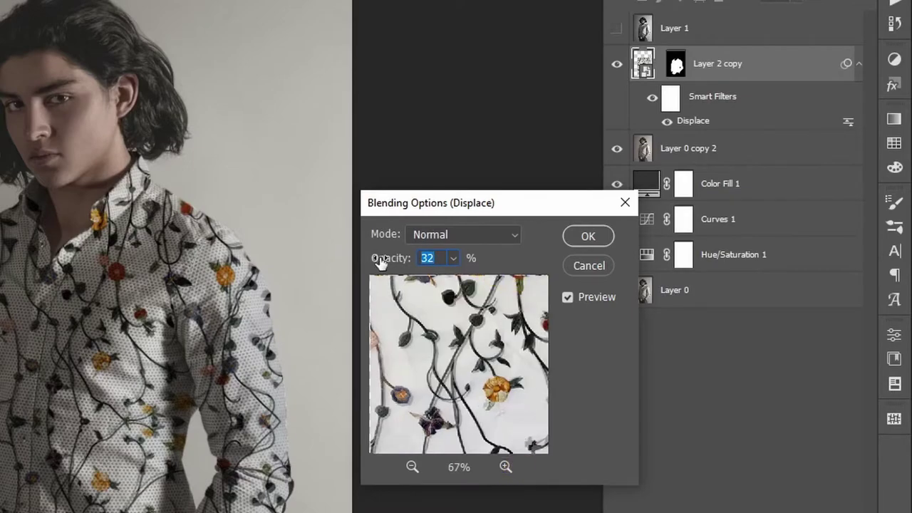
pyautogui.moveTo(389, 260); pyautogui.dragTo(422, 263)
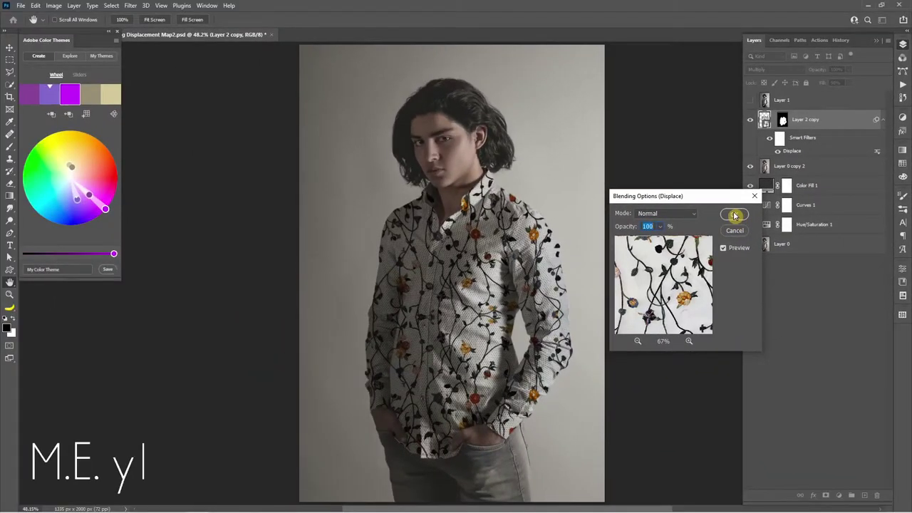
pyautogui.click(738, 215)
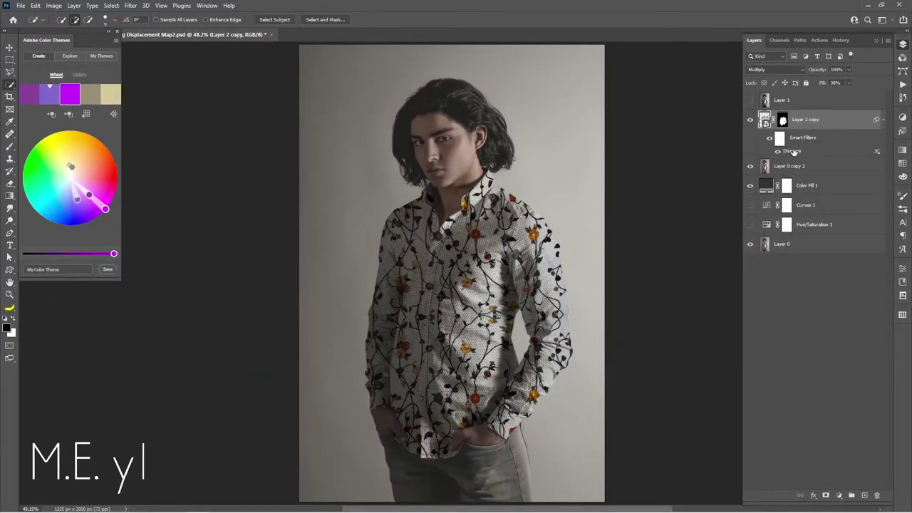
# Re-apply the Displace filter with both scales at 15, using the Subject_for_Displcement map
pyautogui.doubleClick(792, 151)
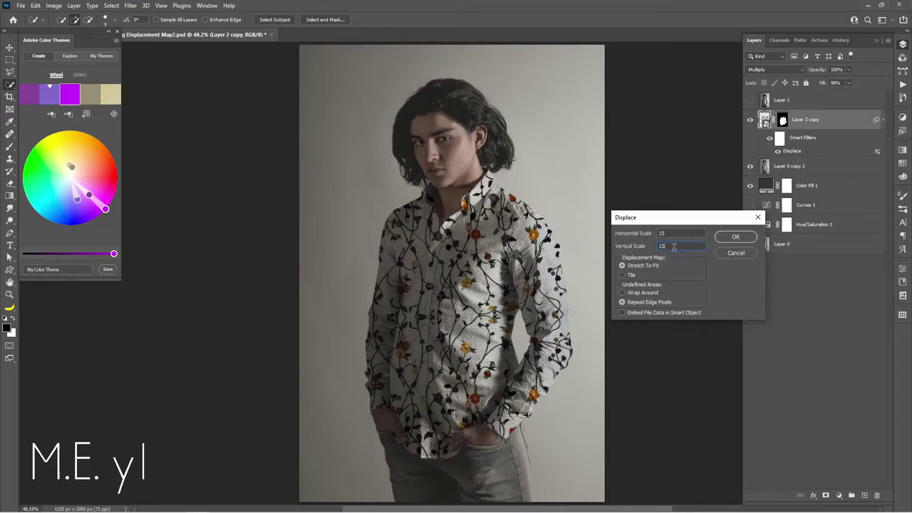
pyautogui.click(734, 238)
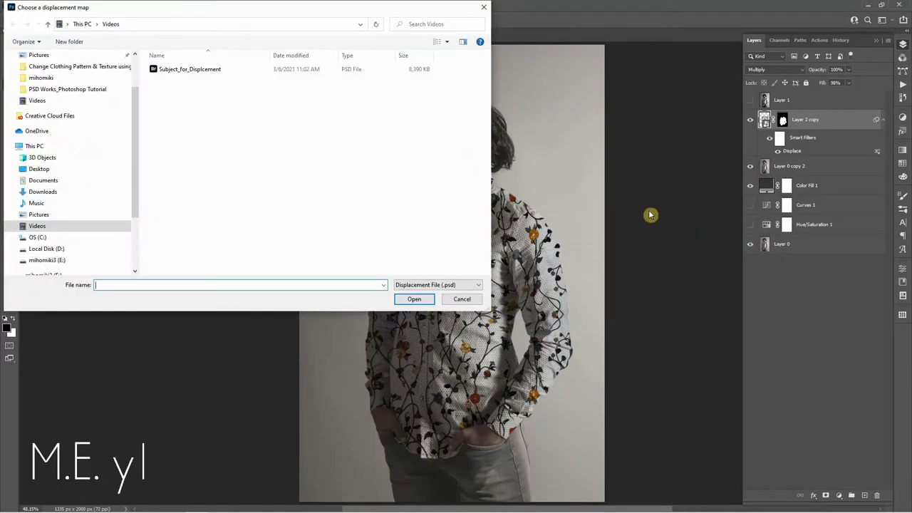
pyautogui.click(191, 69)
pyautogui.click(414, 299)
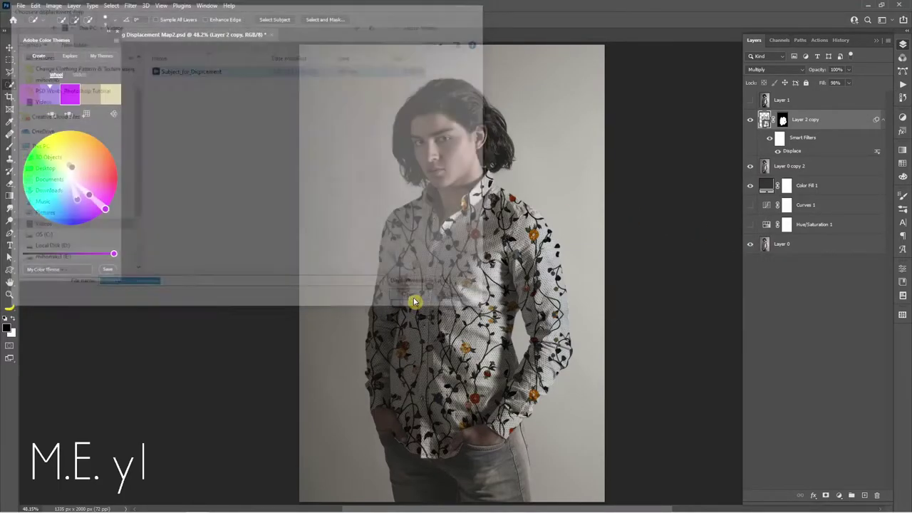
# Compare before and after in History, ending on the state before the filter edit
pyautogui.click(843, 41)
pyautogui.click(783, 130)
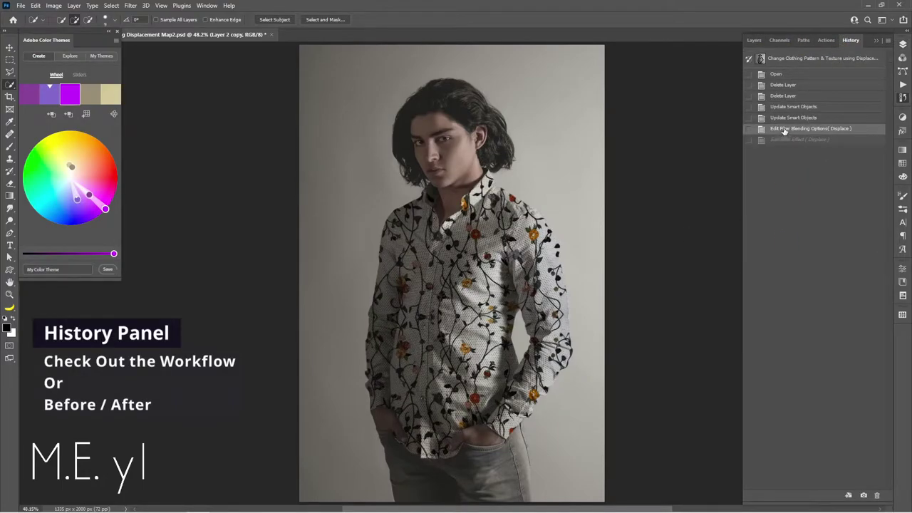
pyautogui.click(781, 140)
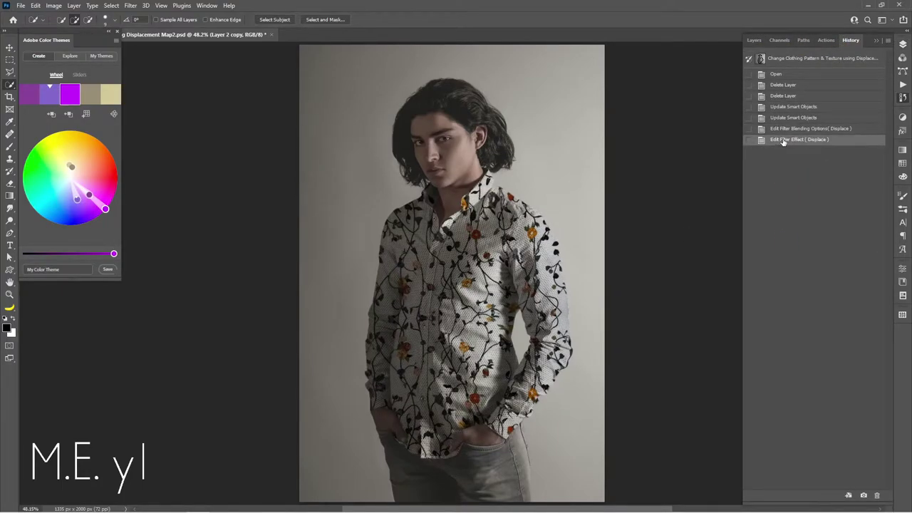
pyautogui.click(793, 130)
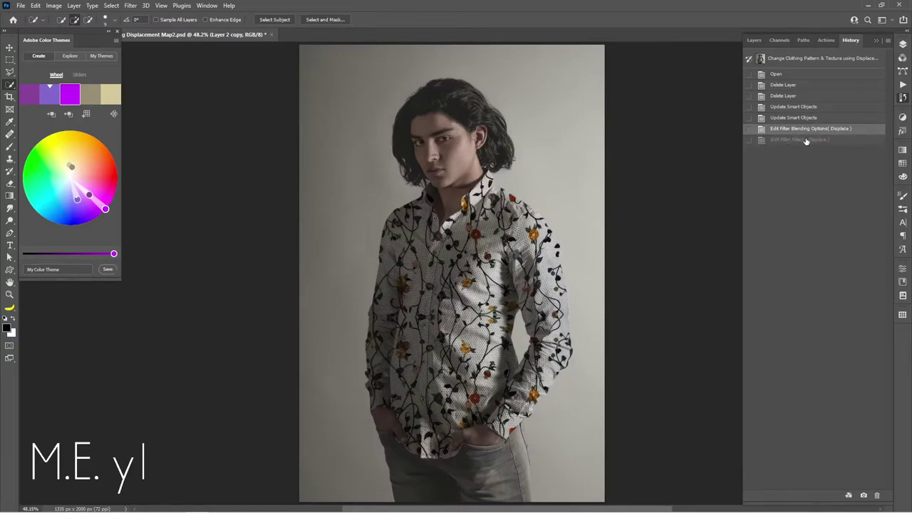
pyautogui.click(805, 141)
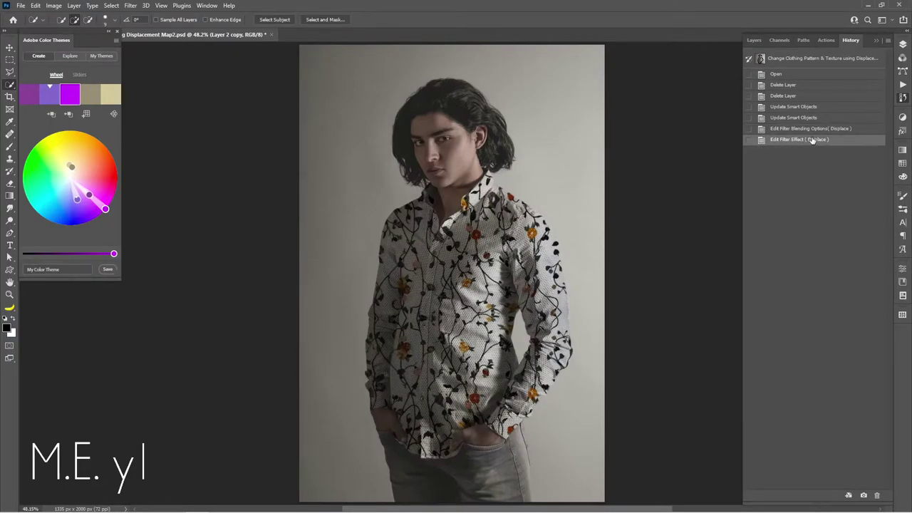
pyautogui.click(816, 128)
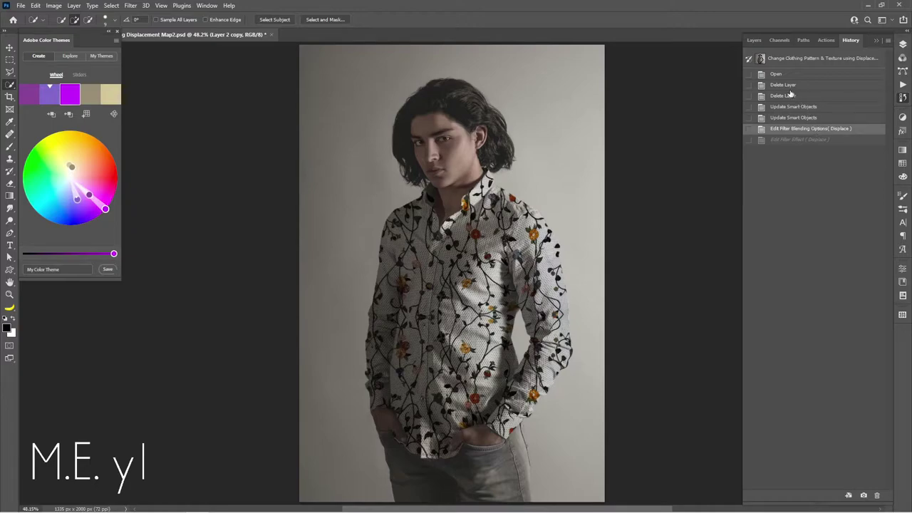
pyautogui.click(753, 40)
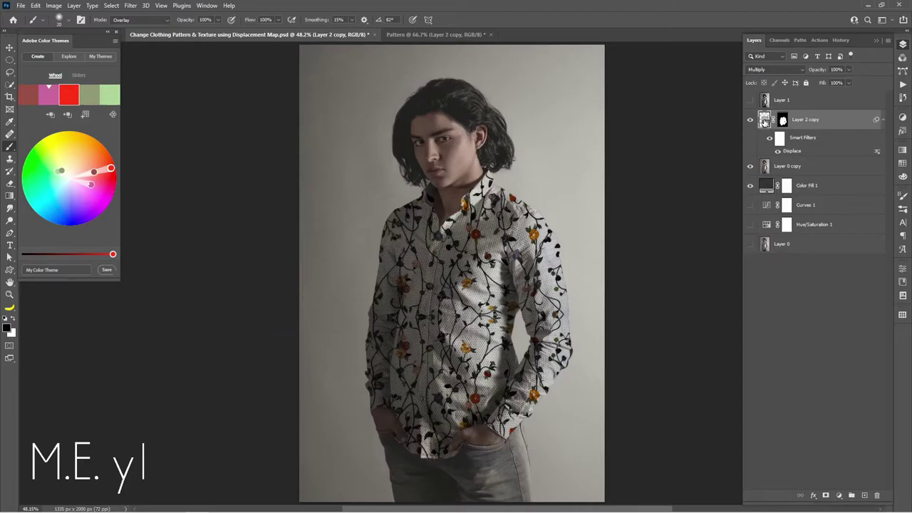
# Inside the pattern smart object, duplicate the floral layer and hide the original
pyautogui.doubleClick(764, 121)
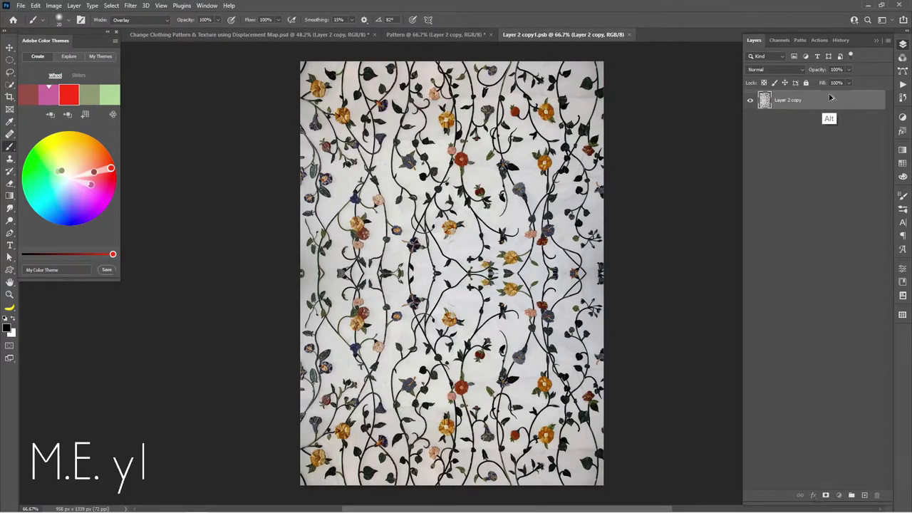
pyautogui.moveTo(827, 102); pyautogui.dragTo(823, 105)
pyautogui.click(751, 120)
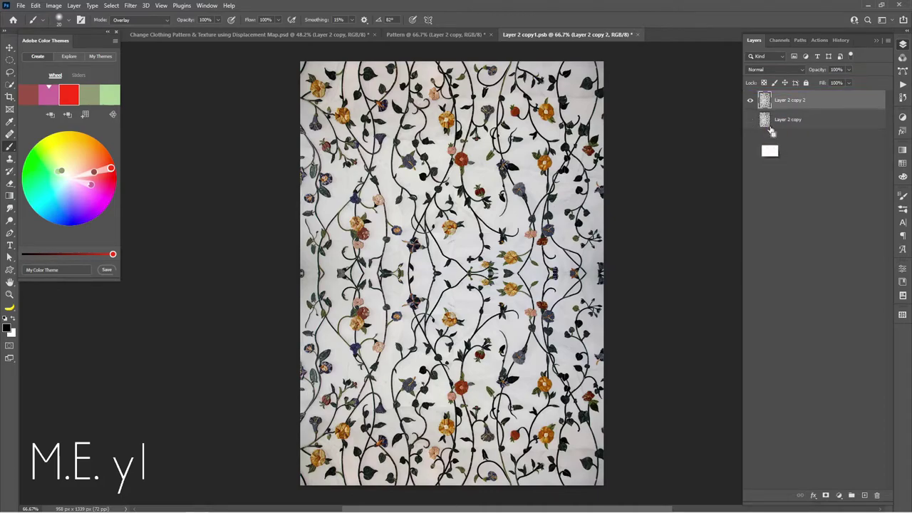
# Try enlarging the duplicate floral pattern to about 156%, then close the pattern file
pyautogui.hotkey('ctrl', 't')
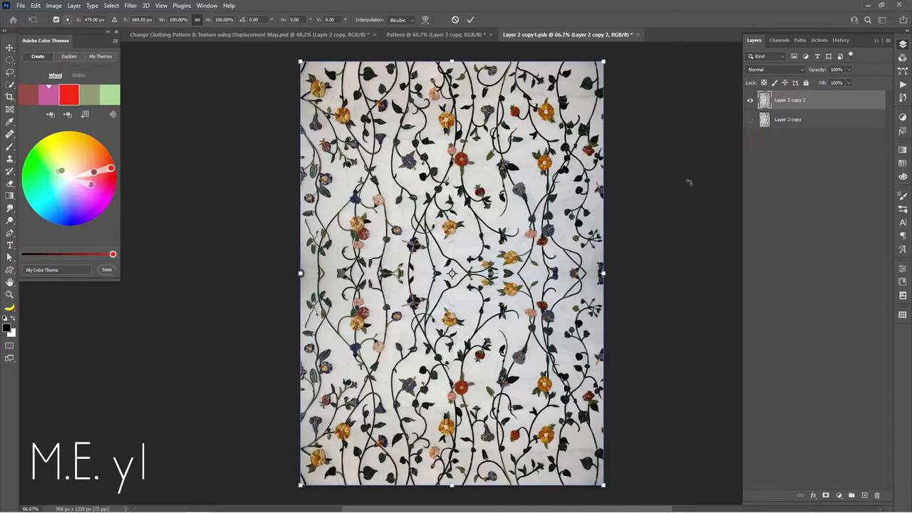
pyautogui.hotkey('ctrl', '-')
pyautogui.hotkey('ctrl', '-')
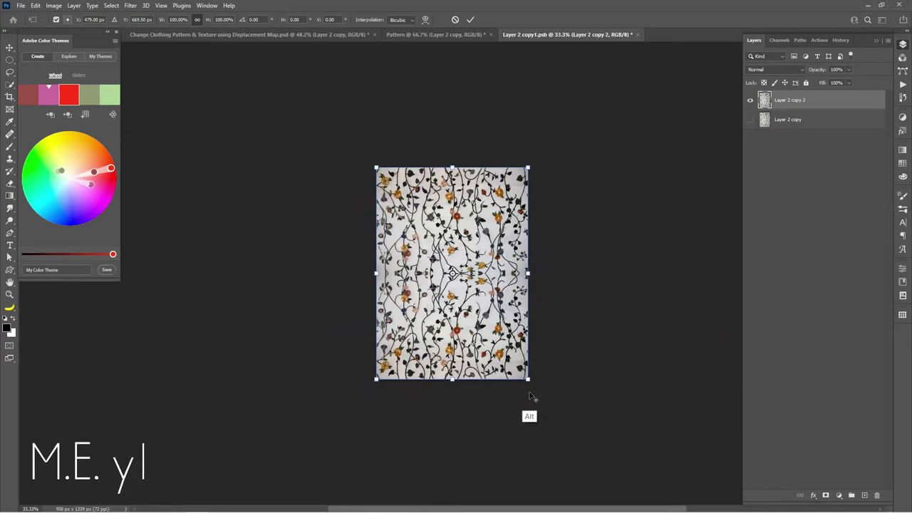
pyautogui.moveTo(528, 379); pyautogui.dragTo(585, 425)
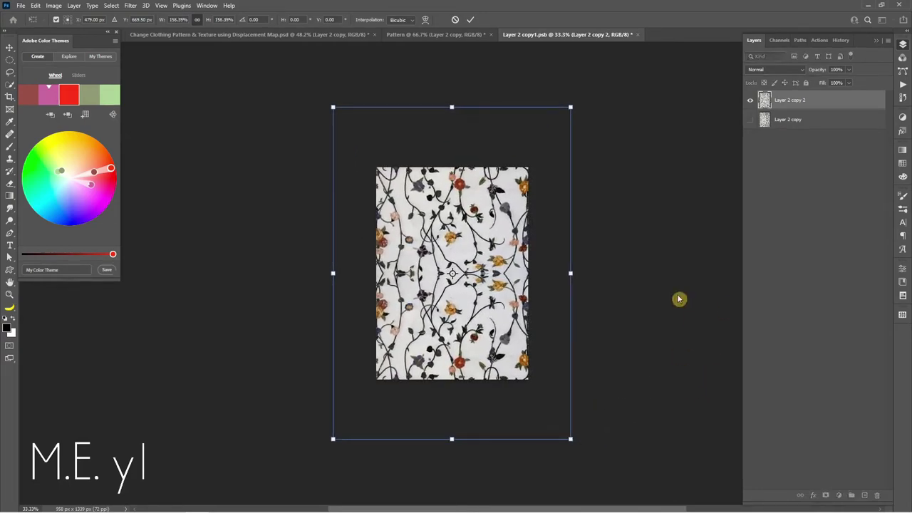
pyautogui.press('Escape')
pyautogui.press('b')
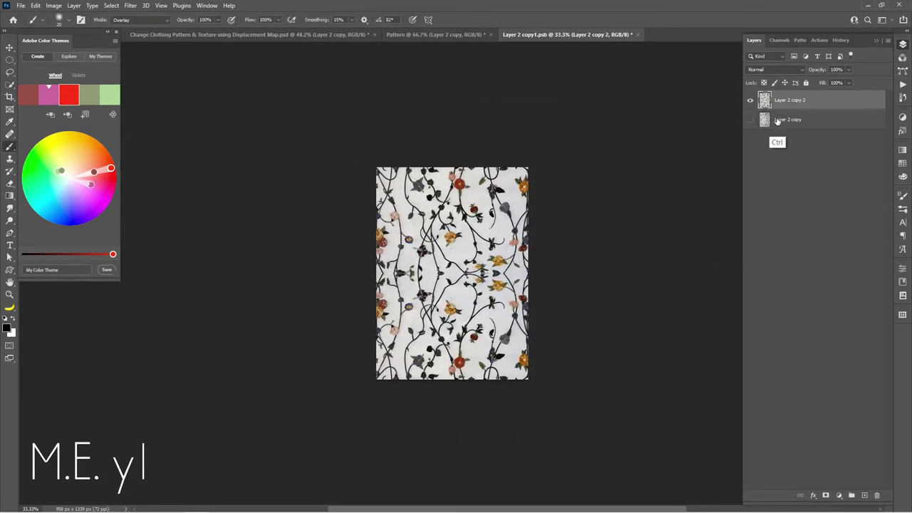
pyautogui.click(636, 37)
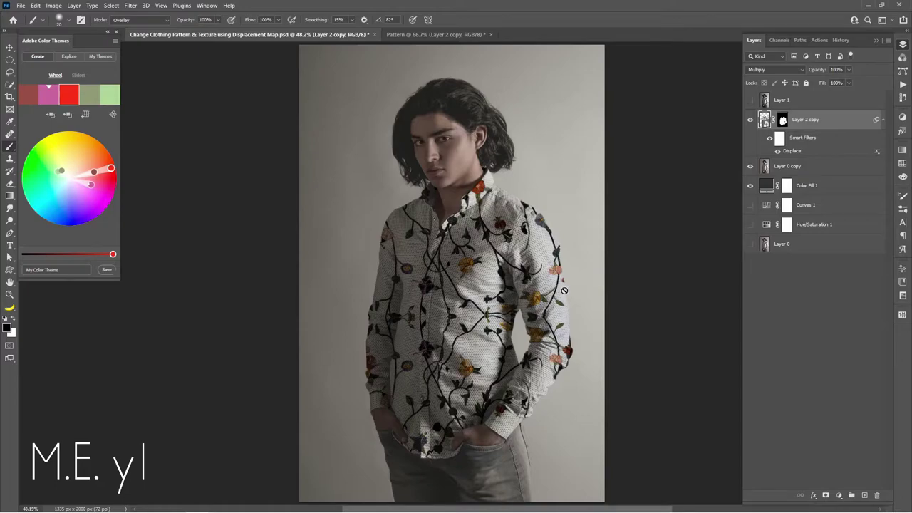
# Toggle undo and redo to compare the denser and larger floral pattern on the shirt
pyautogui.press('ctrl')
pyautogui.hotkey('ctrl', 'z')
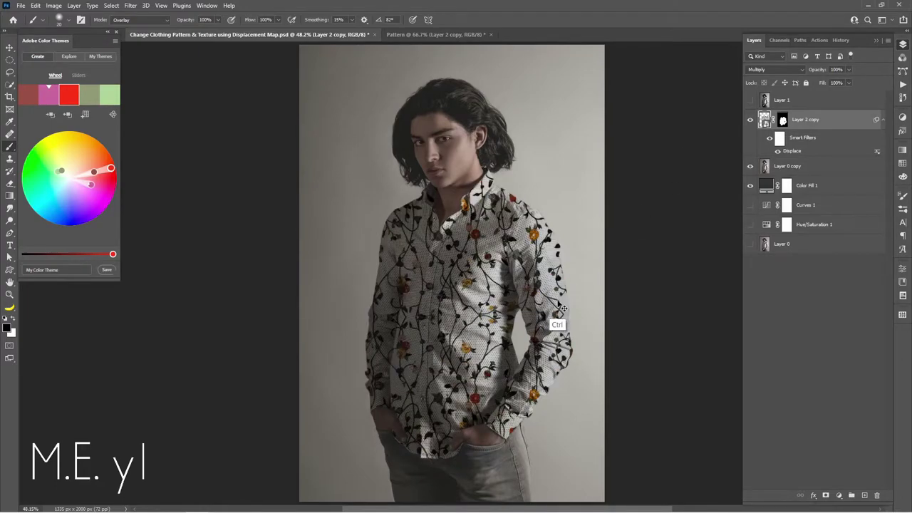
pyautogui.hotkey('ctrl', 'shift', 'z')
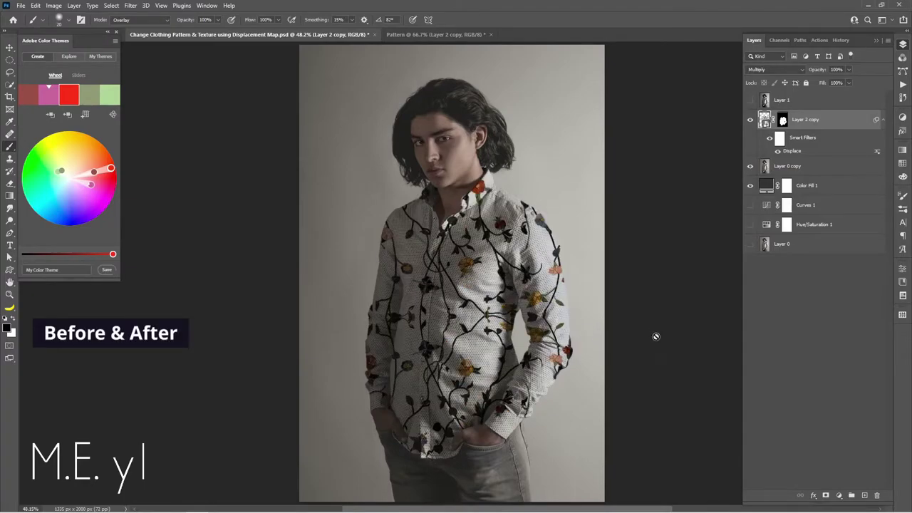
pyautogui.hotkey('ctrl', 'z')
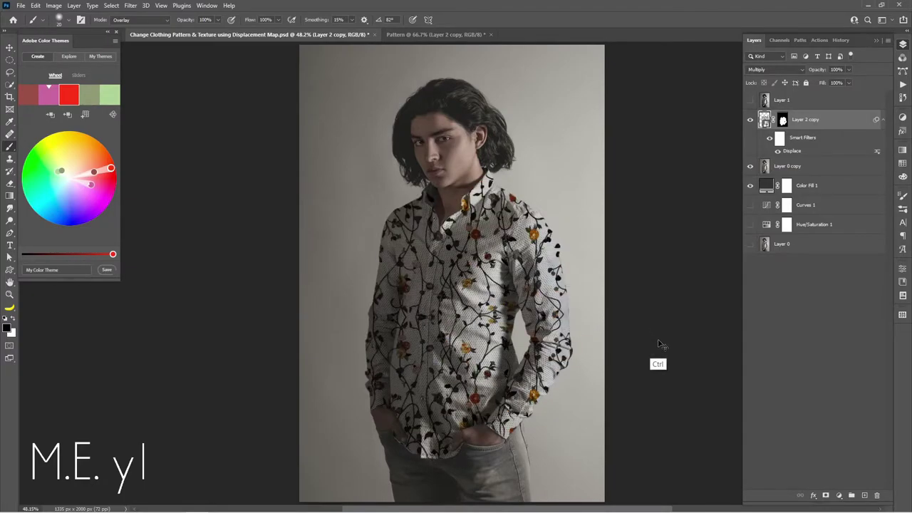
pyautogui.hotkey('ctrl', 'shift', 'z')
pyautogui.hotkey('ctrl', 'z')
pyautogui.press('v')
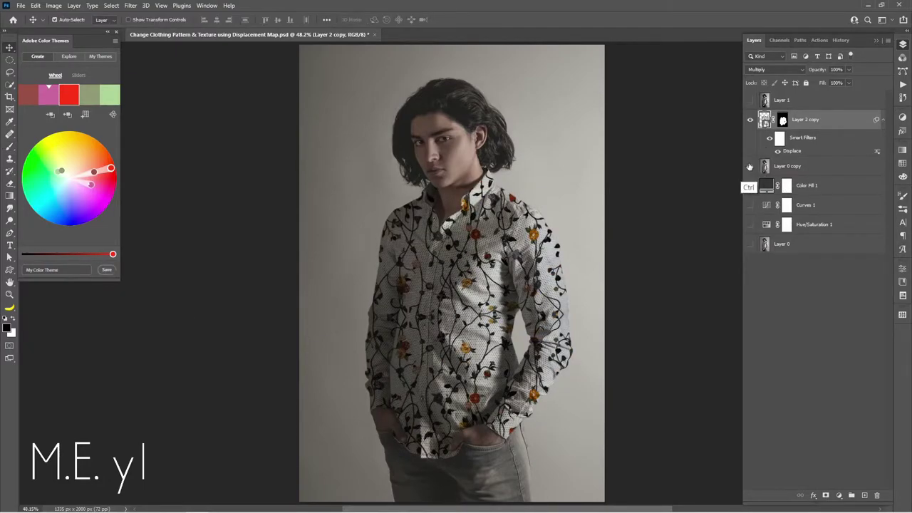
# Step through History states, ending on the latest Enable All Smart Filters state
pyautogui.click(840, 42)
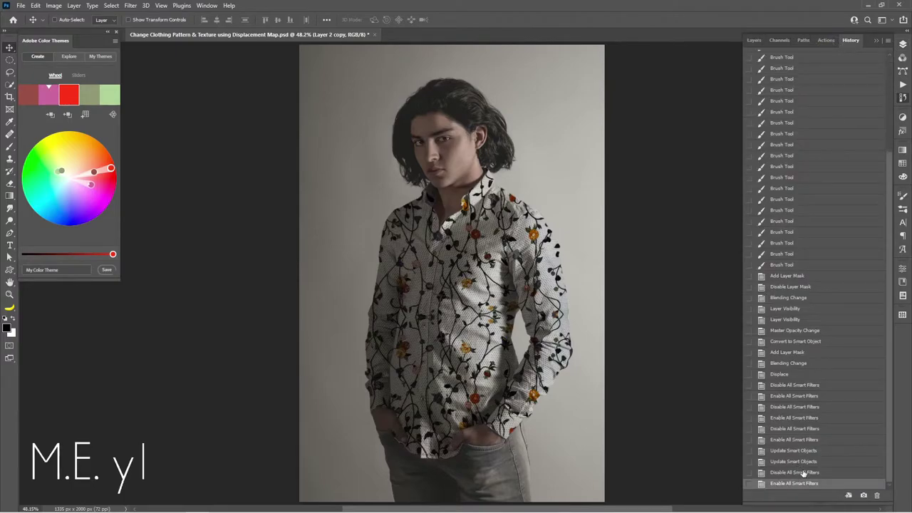
pyautogui.click(802, 472)
pyautogui.click(805, 461)
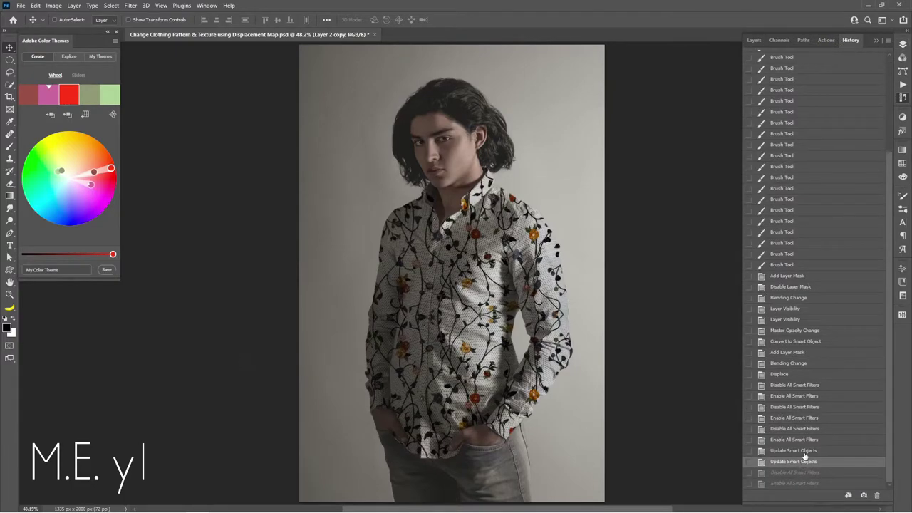
pyautogui.click(803, 451)
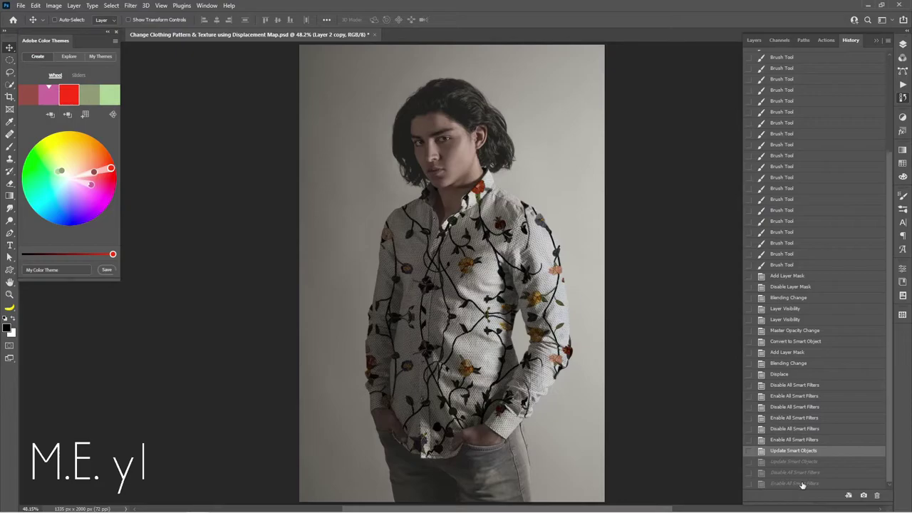
pyautogui.click(803, 484)
pyautogui.click(807, 452)
pyautogui.click(806, 484)
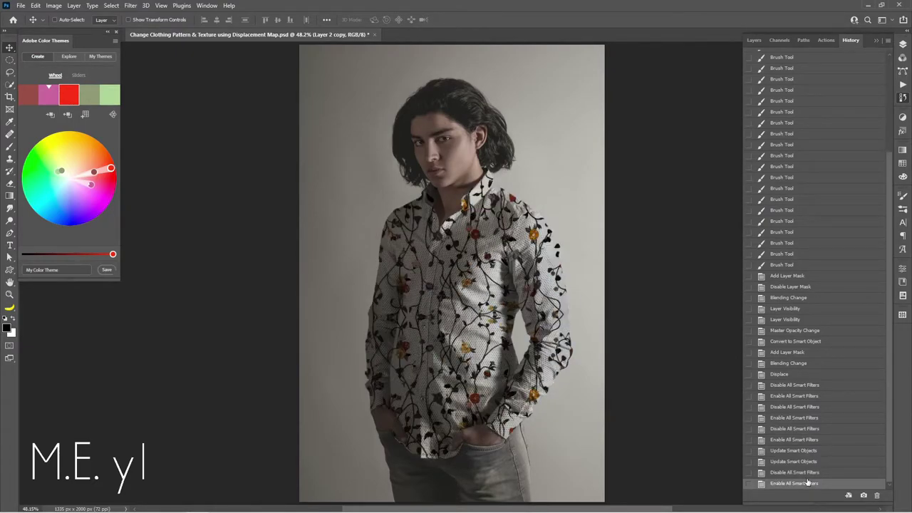
pyautogui.click(754, 39)
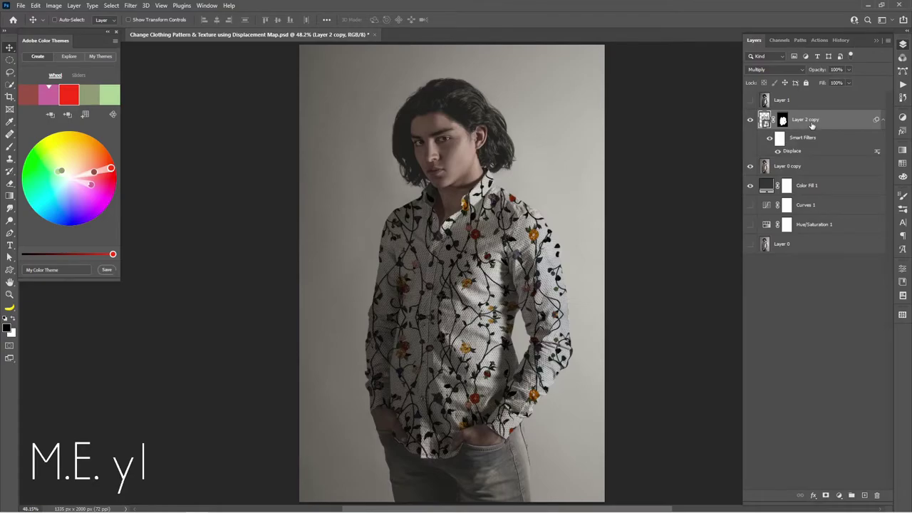
# Inside the Layer 2 copy pattern smart object, place the Layer 2 library graphic's layers
pyautogui.doubleClick(763, 121)
pyautogui.click(828, 104)
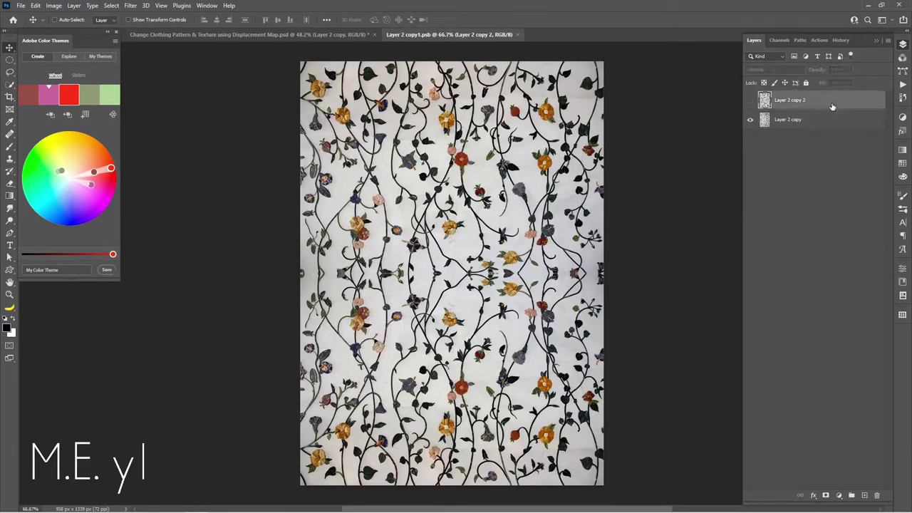
pyautogui.click(901, 285)
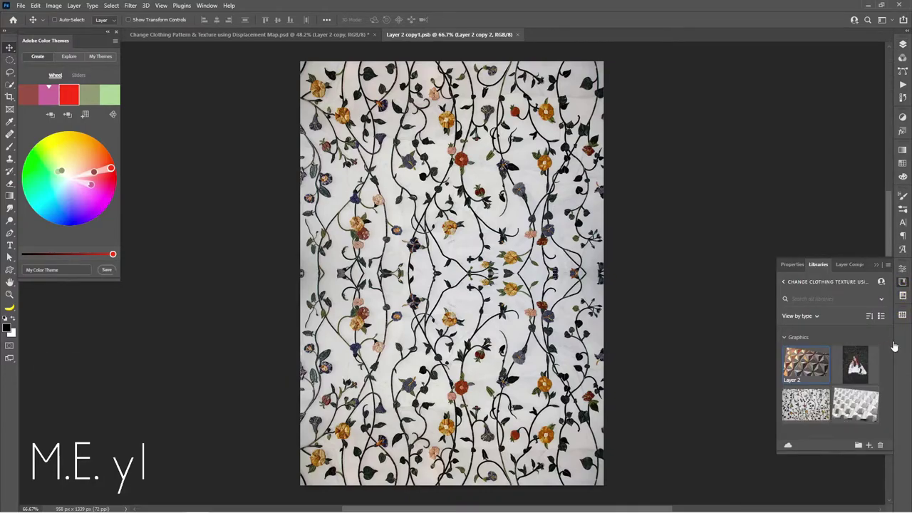
pyautogui.rightClick(809, 365)
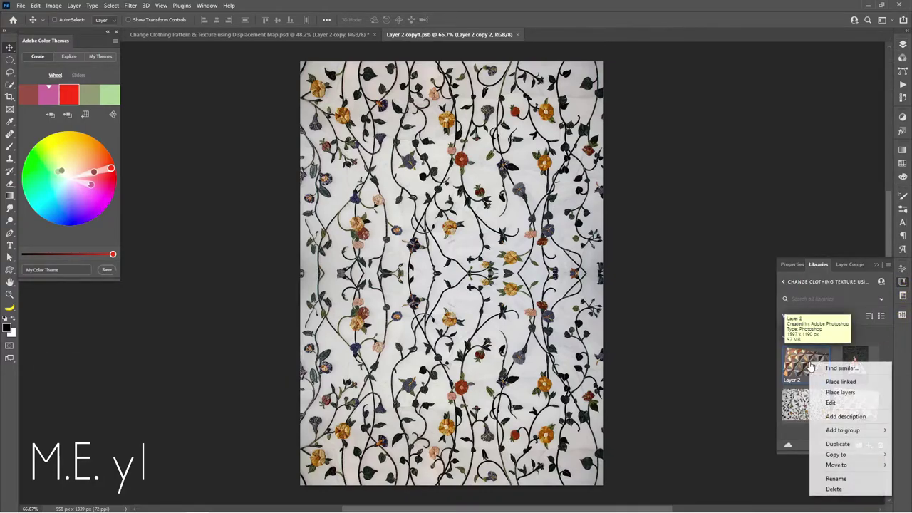
pyautogui.click(833, 393)
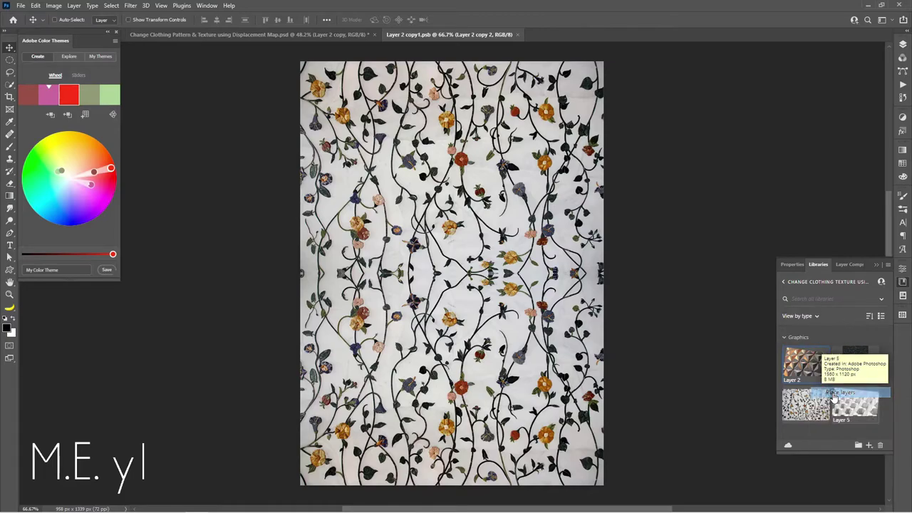
pyautogui.click(903, 47)
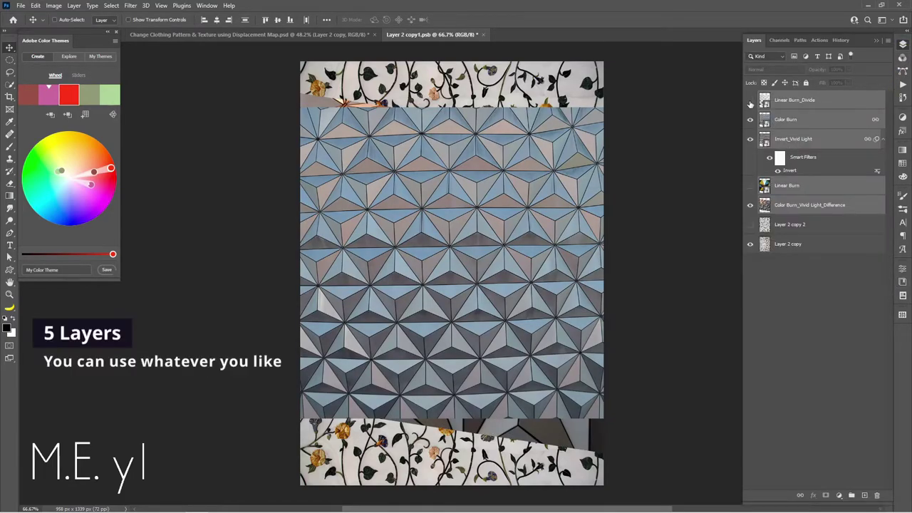
# Show only the Color Burn_Vivid Light_Difference layer, rotated and flipped vertically
pyautogui.click(749, 139)
pyautogui.click(750, 205)
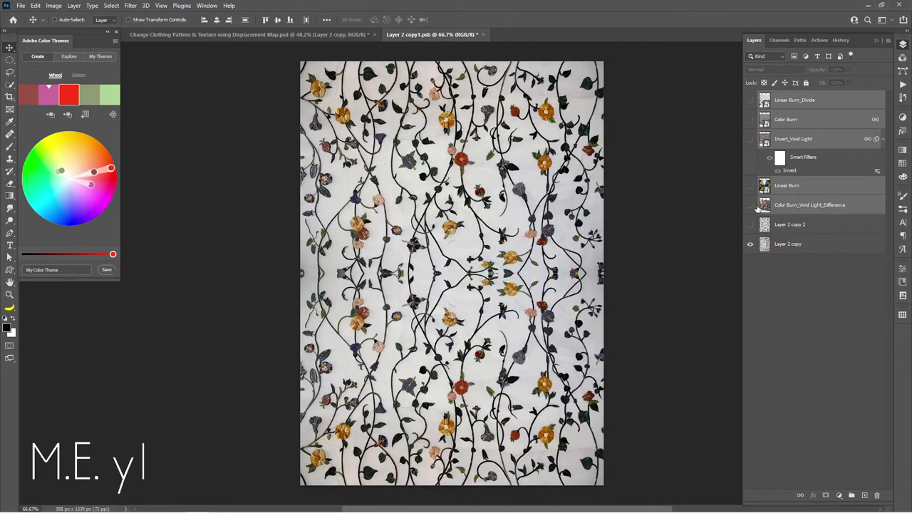
pyautogui.click(750, 206)
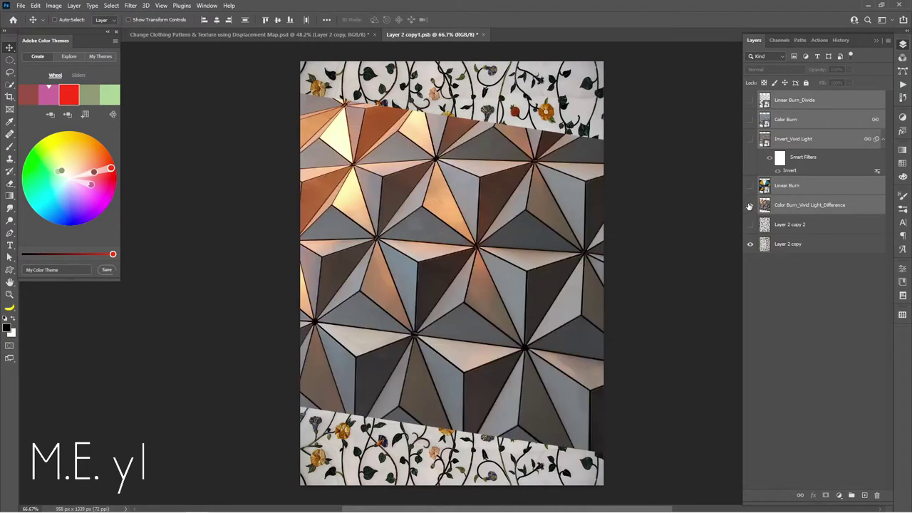
pyautogui.click(797, 205)
pyautogui.hotkey('ctrl', 't')
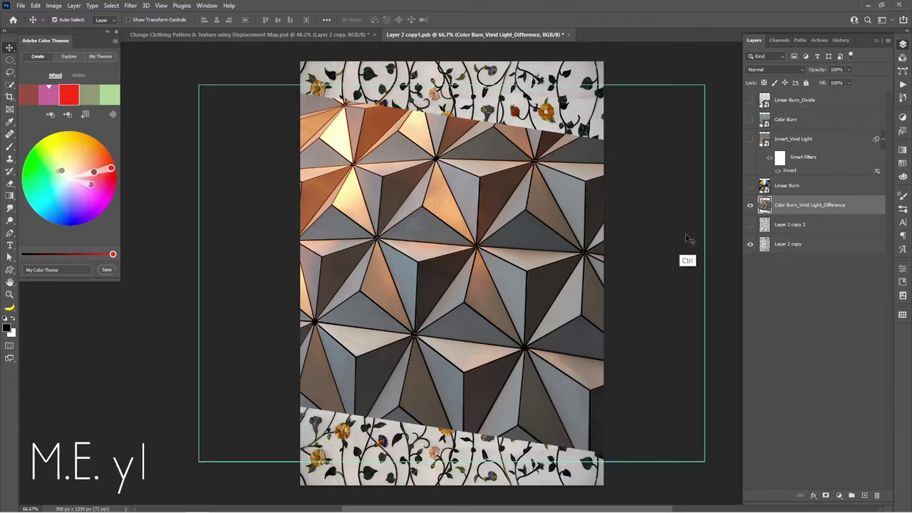
pyautogui.moveTo(716, 77)
pyautogui.mouseDown()
pyautogui.moveTo(375, 59)
pyautogui.moveTo(266, 84)
pyautogui.mouseUp()
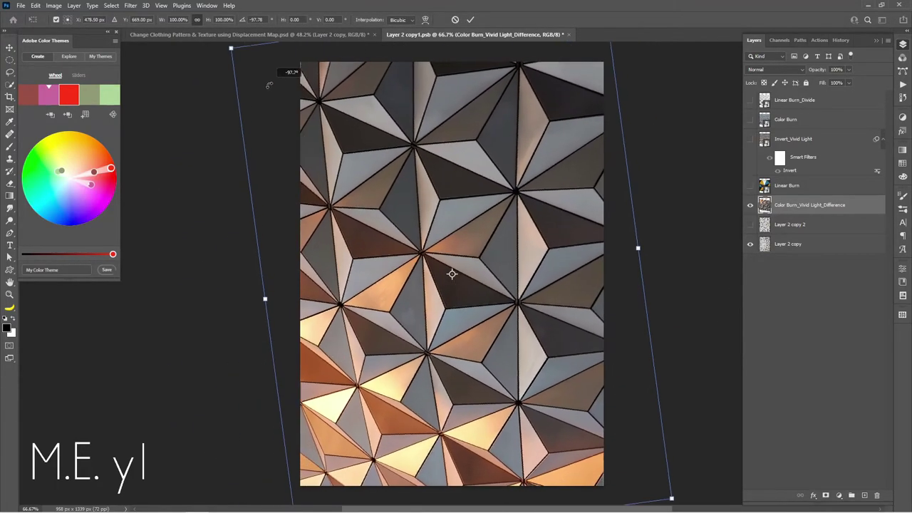
pyautogui.rightClick(530, 176)
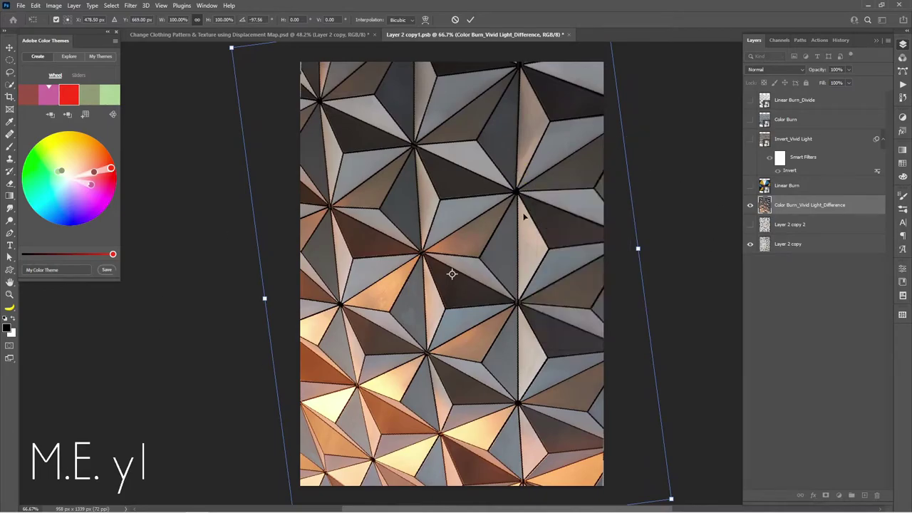
pyautogui.rightClick(524, 215)
pyautogui.click(584, 385)
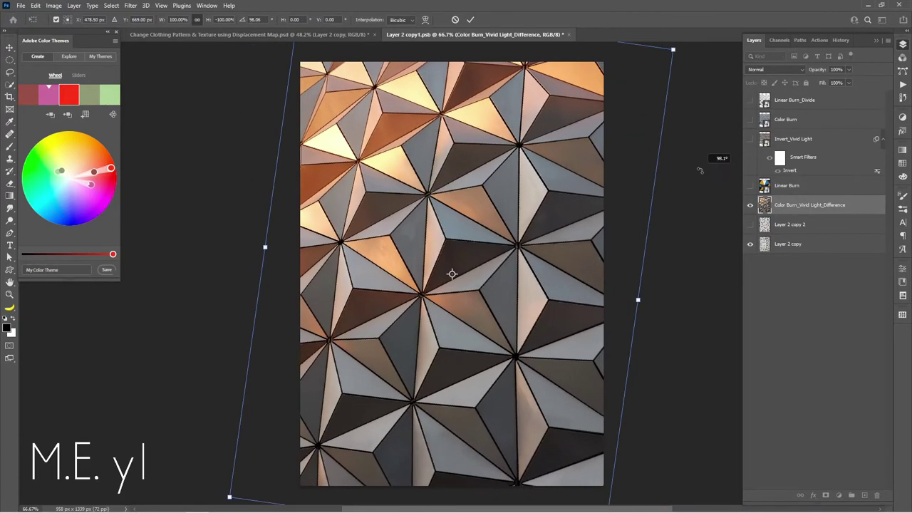
pyautogui.press('Return')
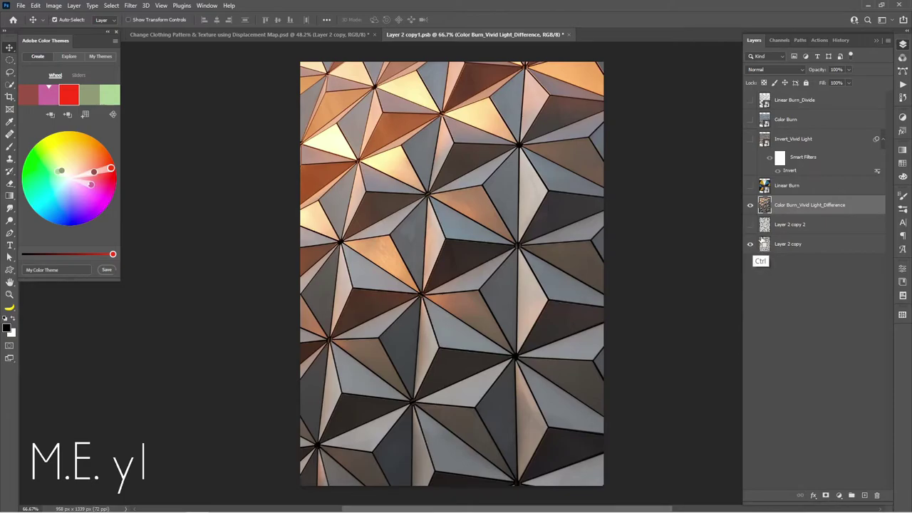
# Save the pattern file and close it to return to the portrait
pyautogui.hotkey('ctrl', 's')
pyautogui.rightClick(564, 35)
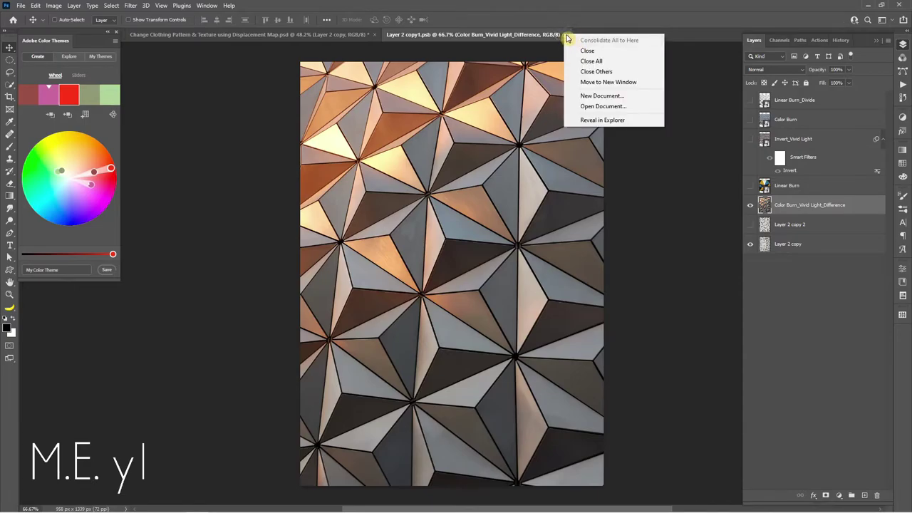
pyautogui.click(566, 35)
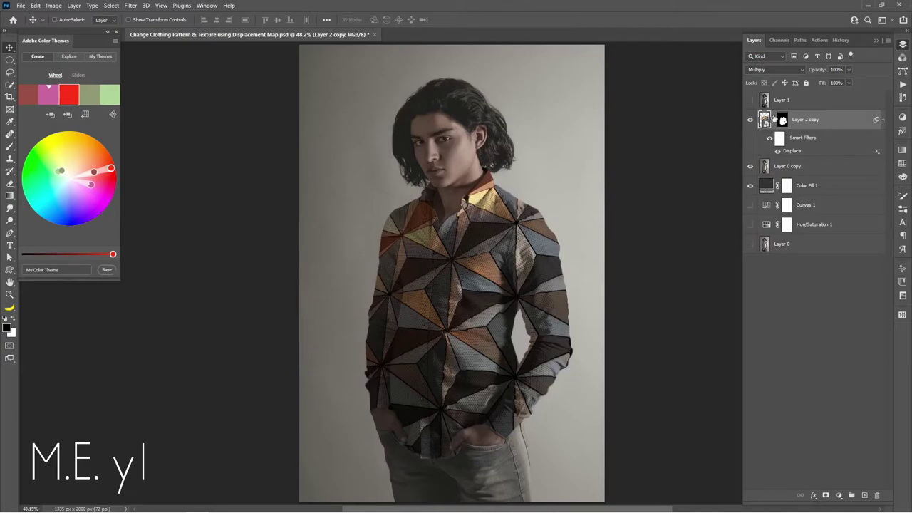
# In the pattern smart object, make Linear Burn_Divide the only visible pattern layer
pyautogui.doubleClick(764, 120)
pyautogui.click(749, 205)
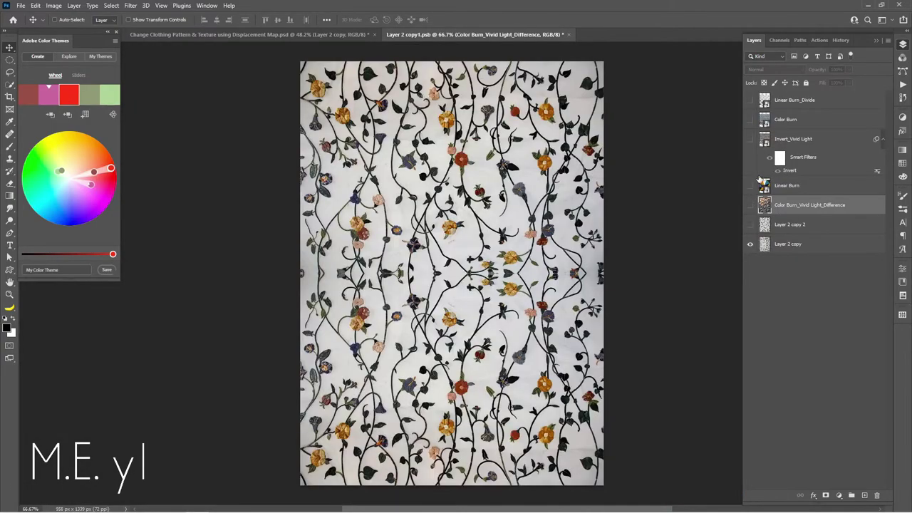
pyautogui.click(749, 139)
pyautogui.click(782, 143)
pyautogui.click(750, 140)
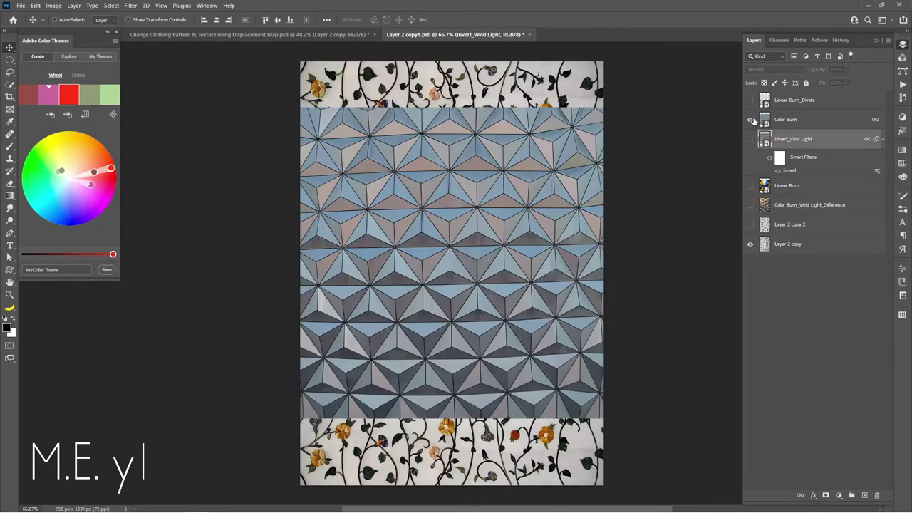
pyautogui.click(749, 102)
pyautogui.click(787, 106)
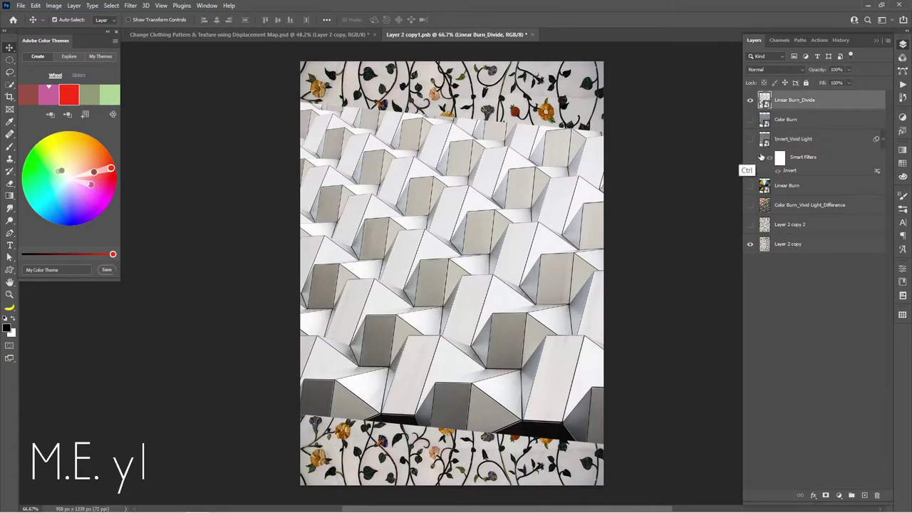
# Rotate the Linear Burn_Divide block pattern about 32 degrees, then save and close the file
pyautogui.hotkey('ctrl', 't')
pyautogui.moveTo(723, 108)
pyautogui.mouseDown()
pyautogui.moveTo(663, 275)
pyautogui.moveTo(497, 315)
pyautogui.moveTo(704, 307)
pyautogui.mouseUp()
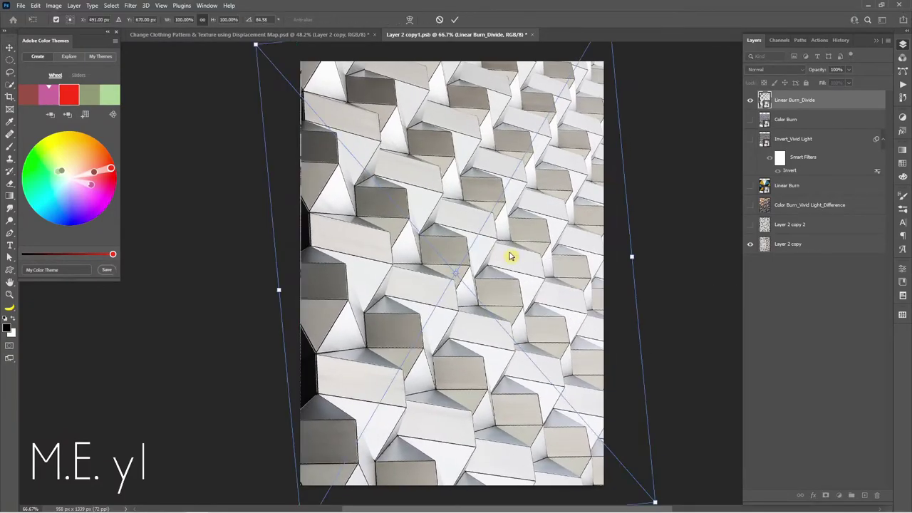
pyautogui.moveTo(703, 306); pyautogui.dragTo(613, 329)
pyautogui.press('Return')
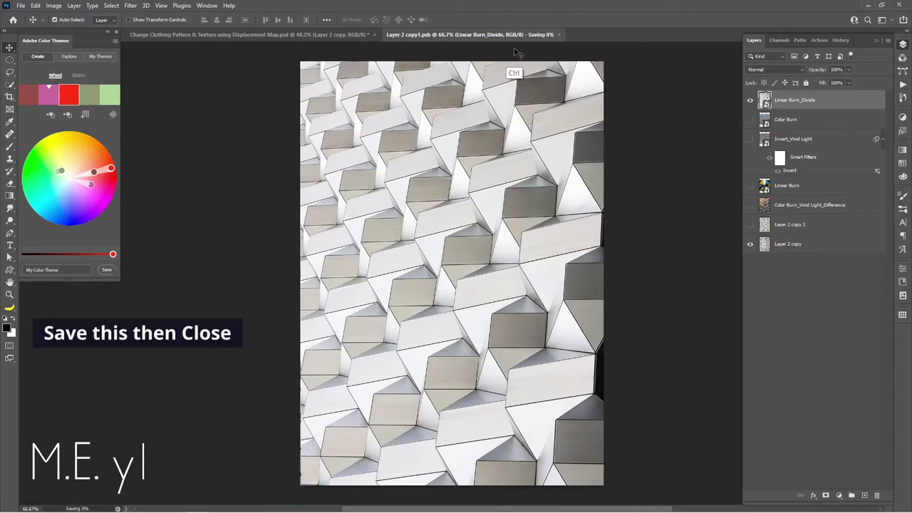
pyautogui.hotkey('ctrl', 's')
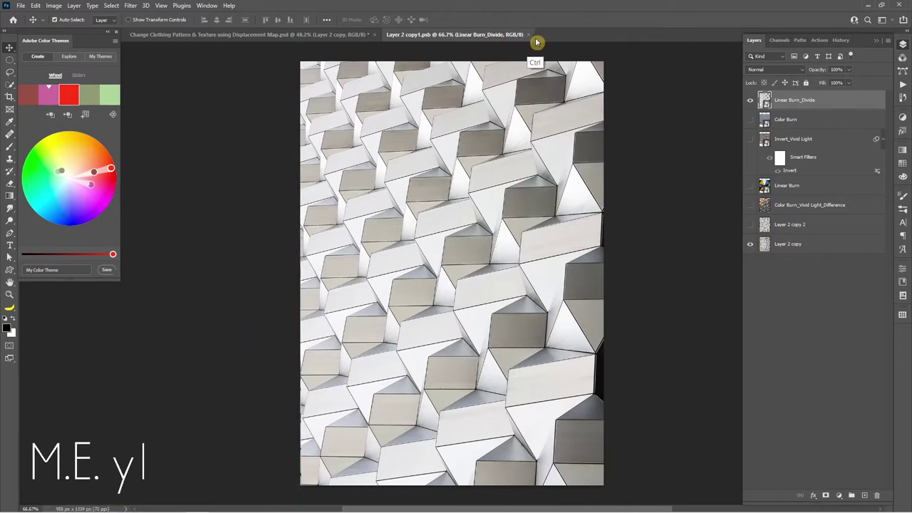
pyautogui.hotkey('ctrl', 'w')
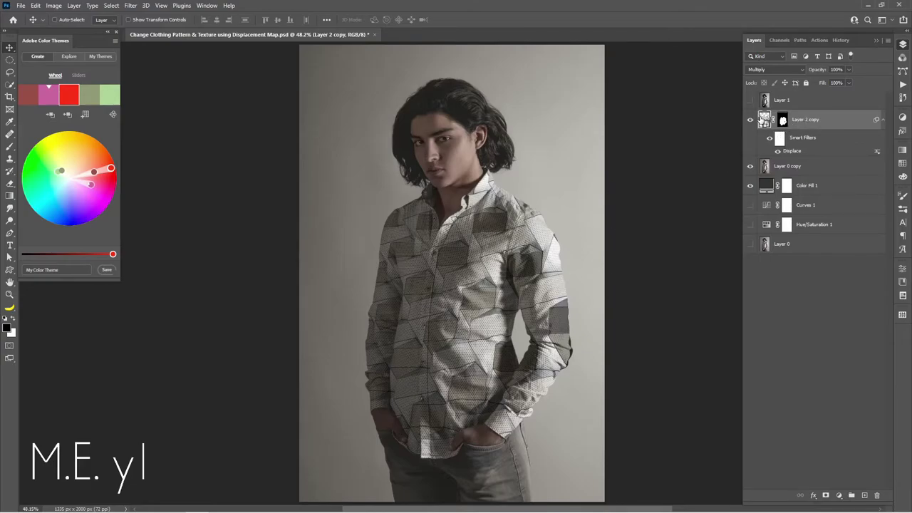
# In the pattern smart object, make the Linear Burn coloured-triangle layer the visible pattern
pyautogui.doubleClick(764, 119)
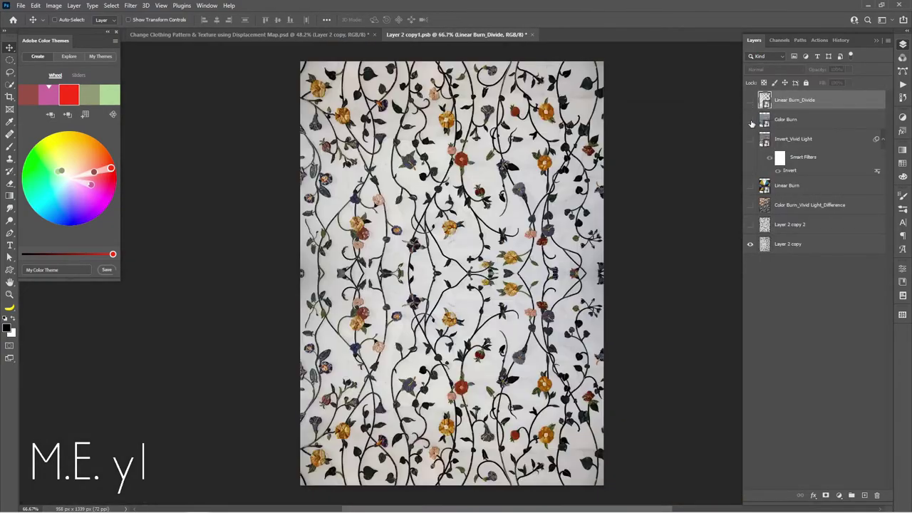
pyautogui.click(750, 100)
pyautogui.click(750, 100)
pyautogui.click(750, 119)
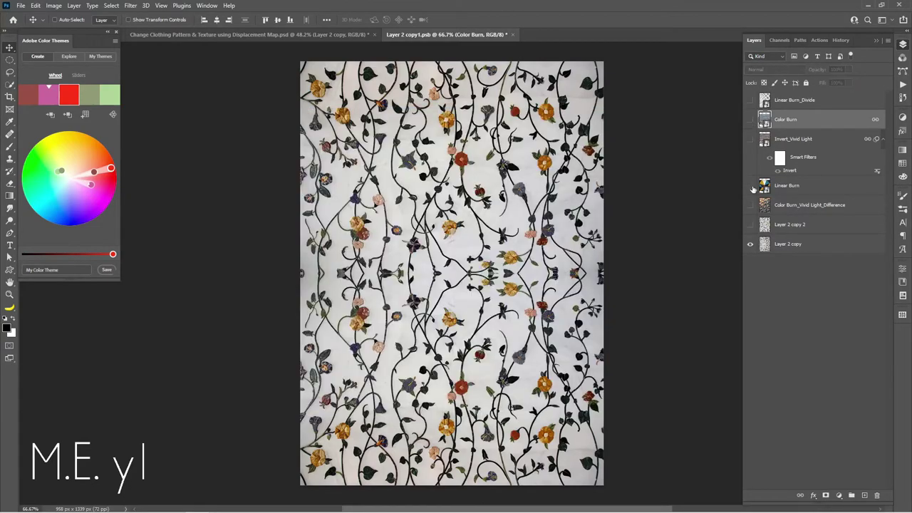
pyautogui.click(749, 185)
pyautogui.click(785, 187)
# Rotate the triangle pattern about 88 degrees, then save and close the pattern file
pyautogui.hotkey('ctrl', 't')
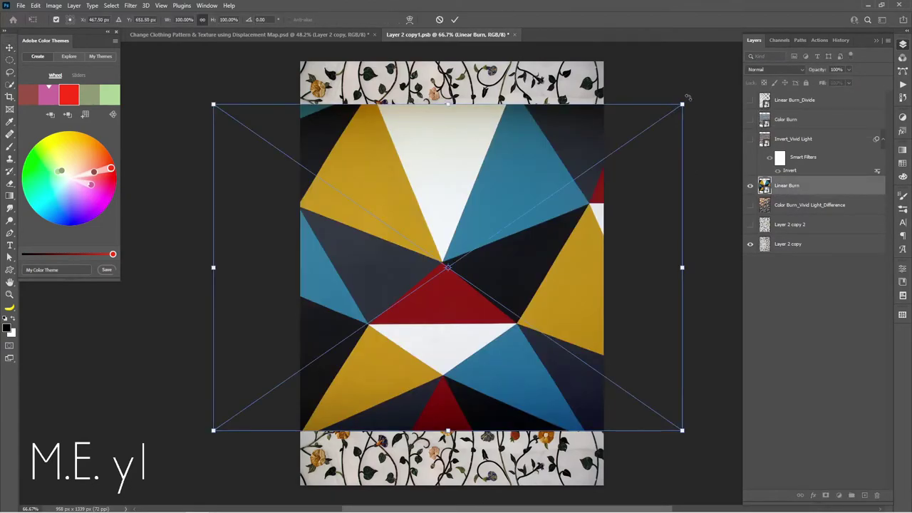
pyautogui.moveTo(688, 97); pyautogui.dragTo(509, 350)
pyautogui.hotkey('ctrl', '-')
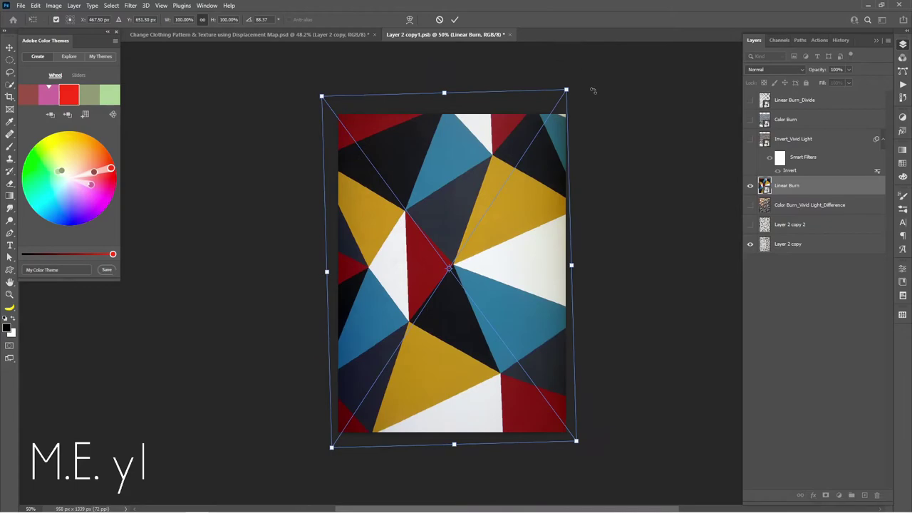
pyautogui.press('Return')
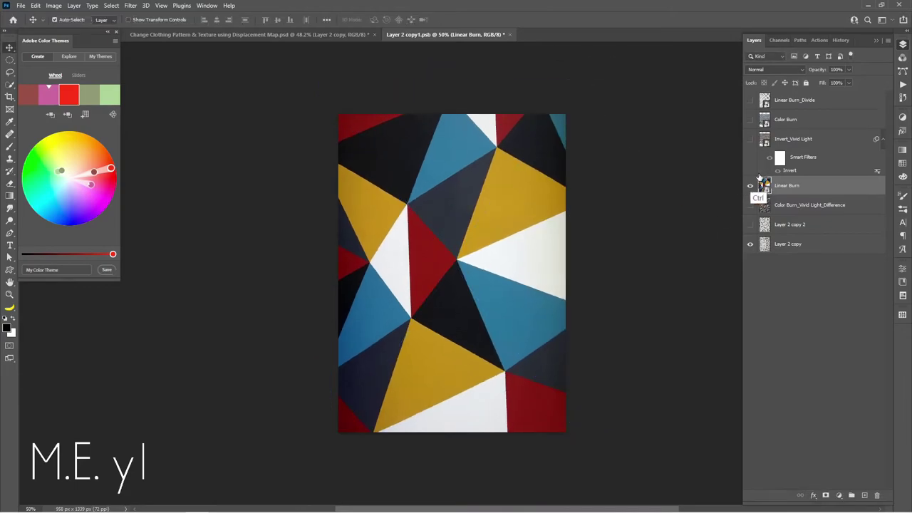
pyautogui.hotkey('ctrl', 's')
pyautogui.hotkey('ctrl', 'w')
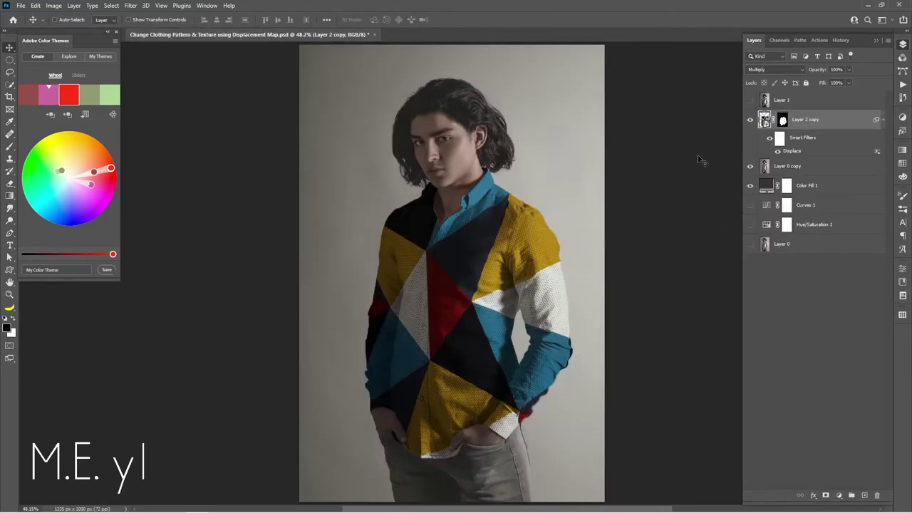
# Show the blue Color Burn triangle layer filling the pattern canvas
pyautogui.doubleClick(764, 119)
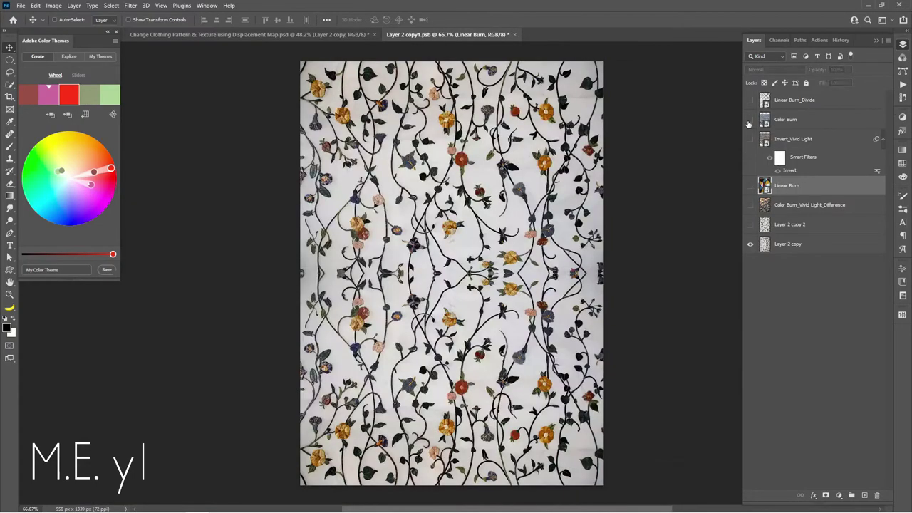
pyautogui.click(749, 119)
pyautogui.hotkey('ctrl', 't')
pyautogui.press('Return')
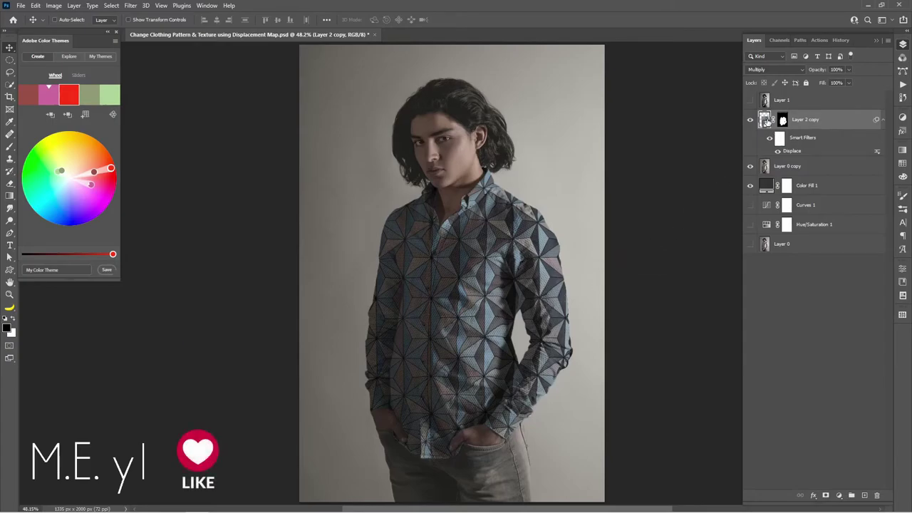
# Brighten the pattern with a Curves 1 adjustment layer and save the pattern file
pyautogui.doubleClick(764, 120)
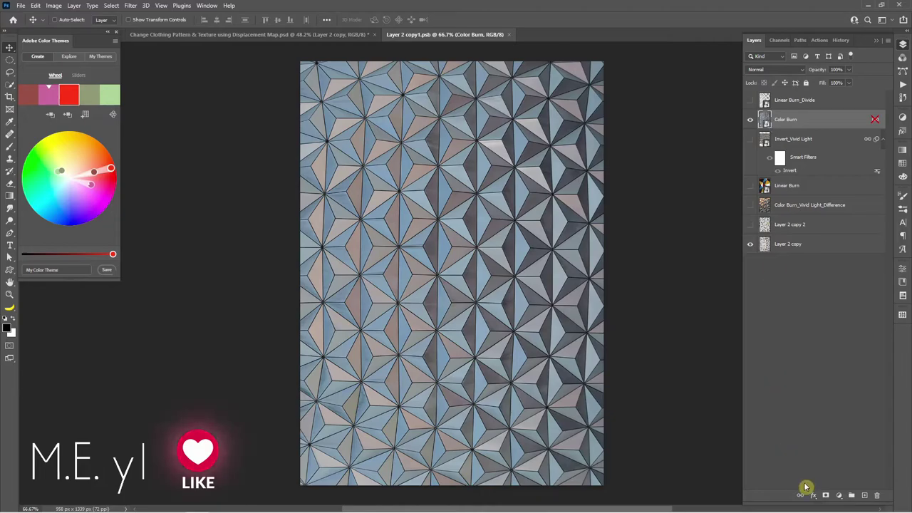
pyautogui.click(838, 494)
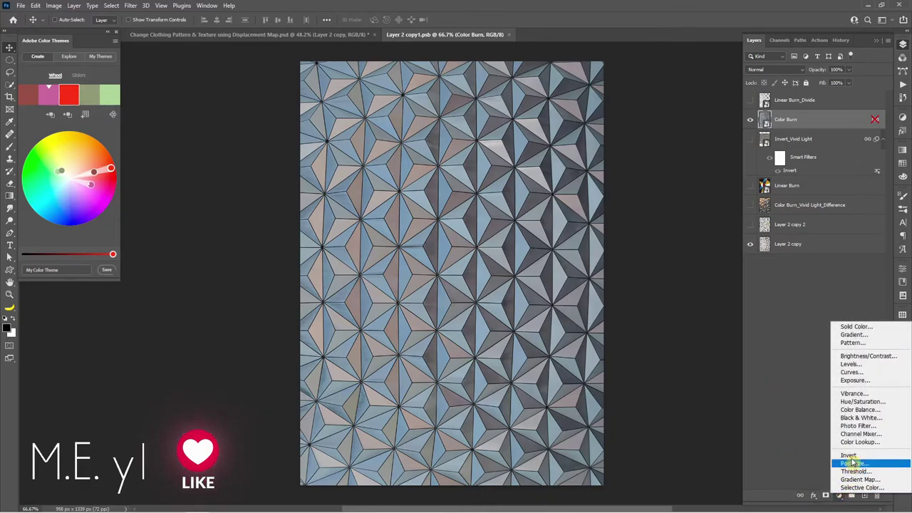
pyautogui.click(858, 374)
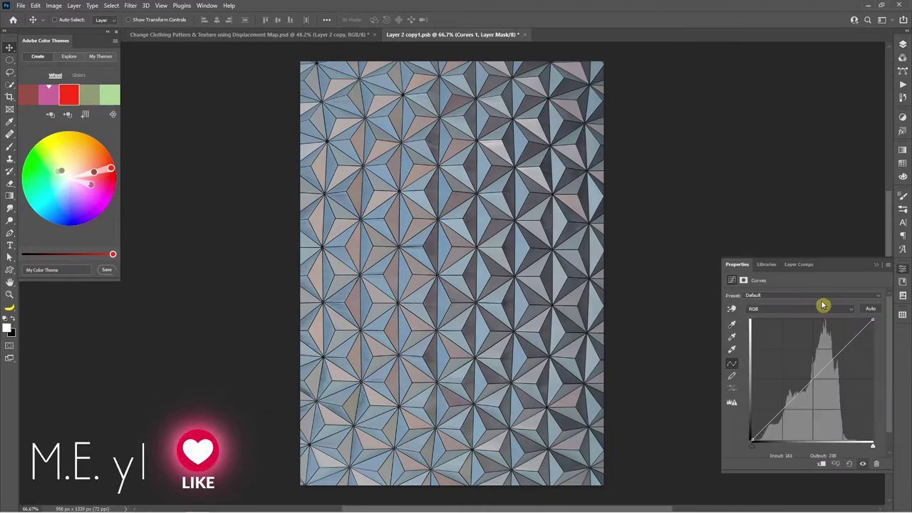
pyautogui.moveTo(872, 320)
pyautogui.mouseDown()
pyautogui.moveTo(883, 316)
pyautogui.moveTo(851, 321)
pyautogui.mouseUp()
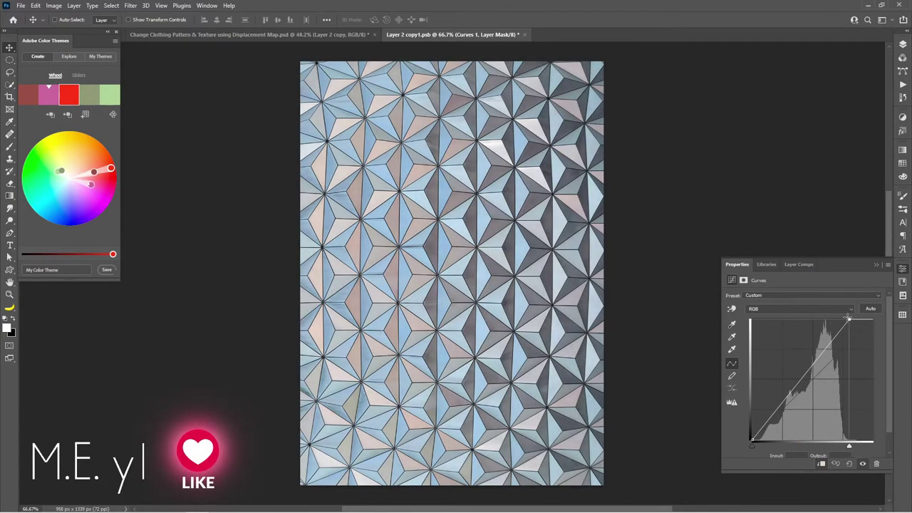
pyautogui.click(902, 44)
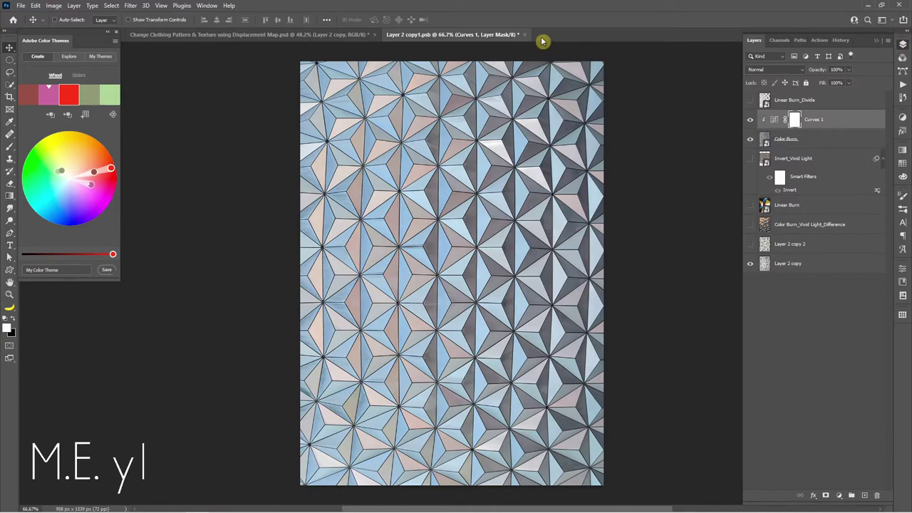
pyautogui.hotkey('ctrl', 's')
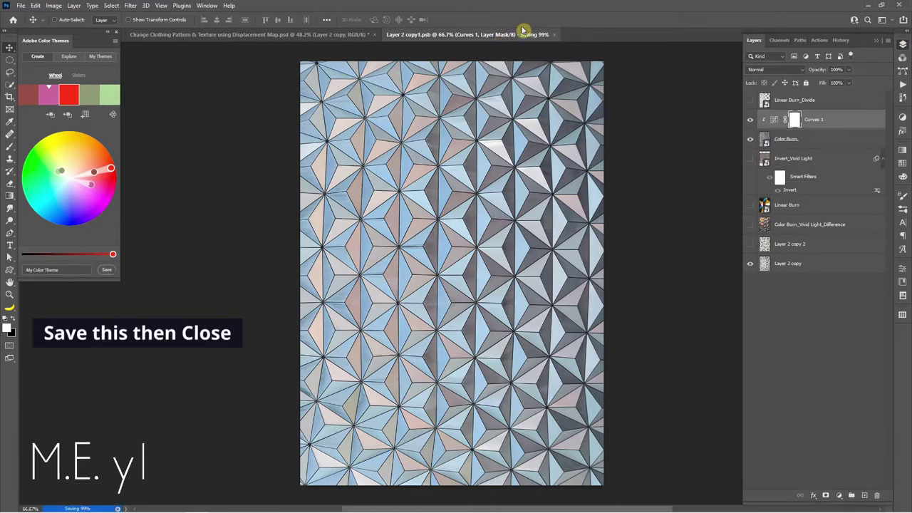
# Close the pattern file, preview blend modes like Color Burn, and keep the shirt on Multiply
pyautogui.click(522, 34)
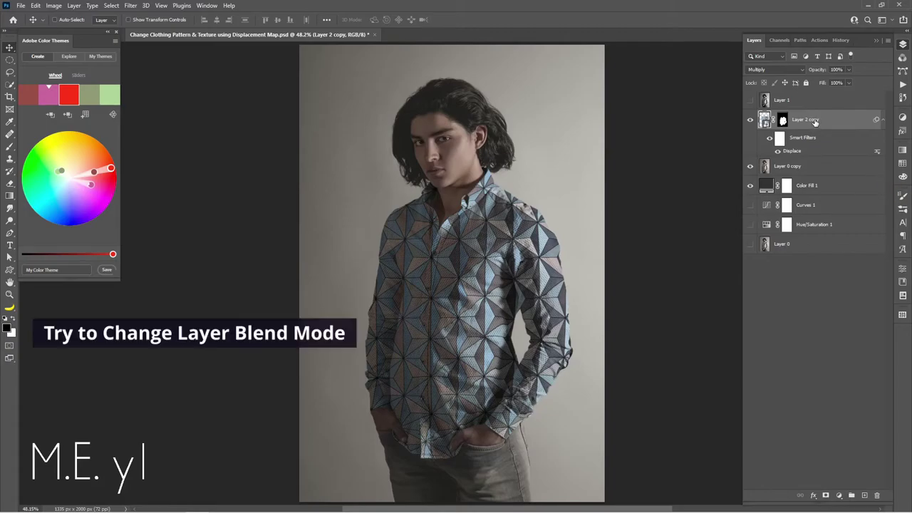
pyautogui.click(791, 70)
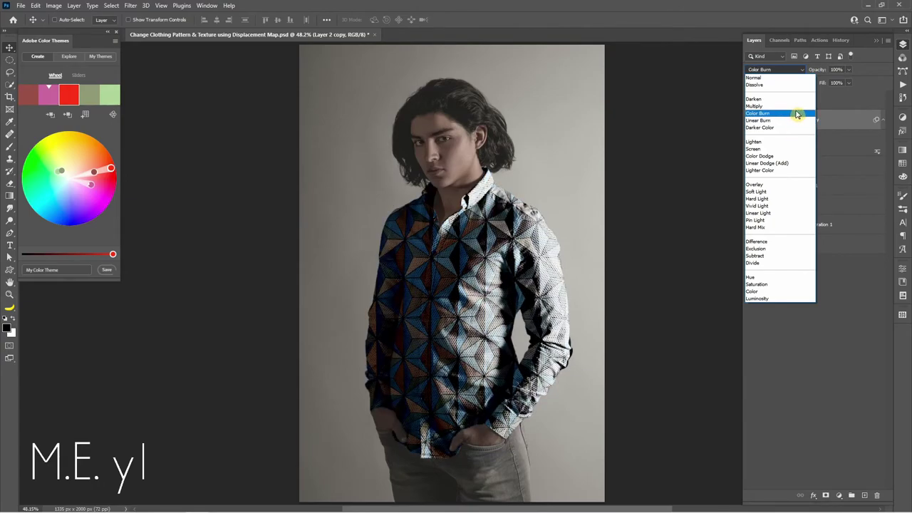
pyautogui.click(793, 107)
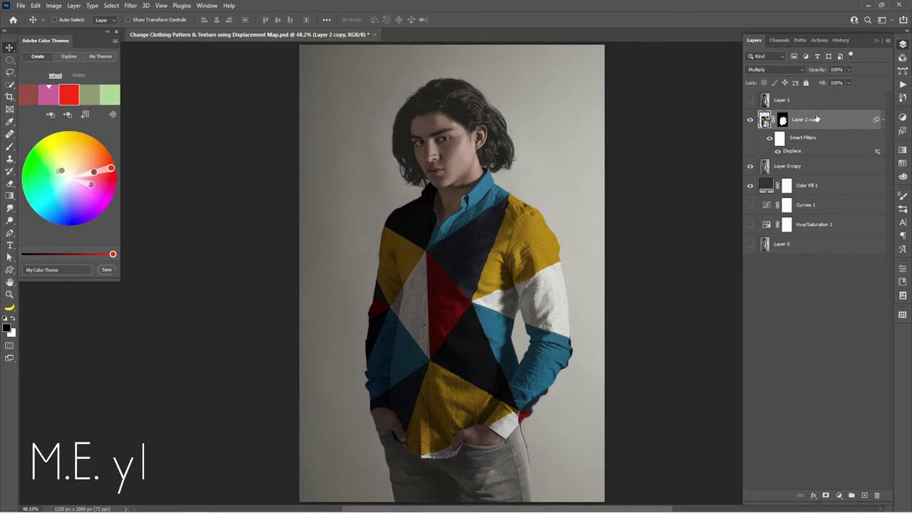
pyautogui.click(775, 69)
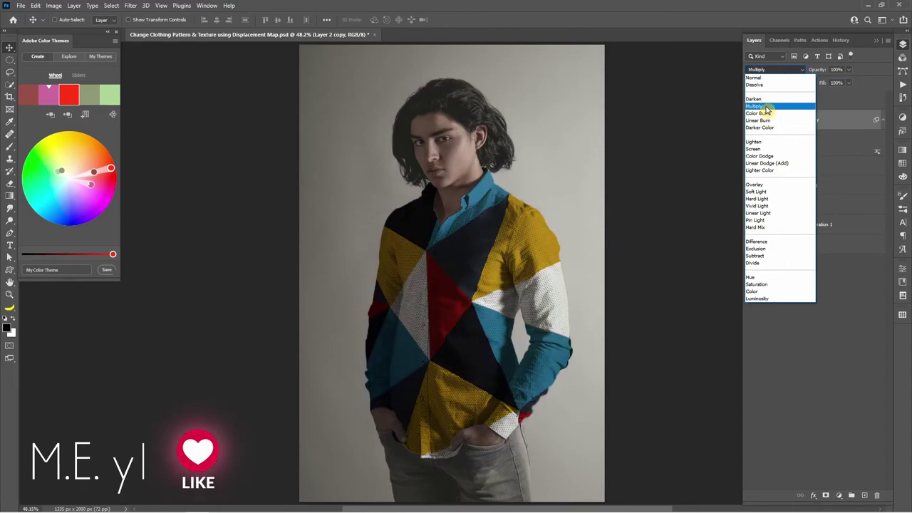
pyautogui.click(768, 106)
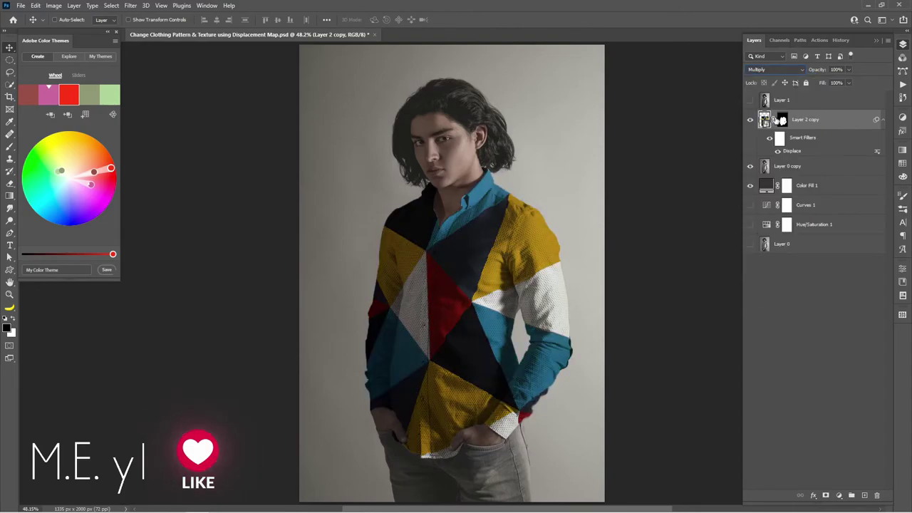
# Hide the triangle pattern in the shirt smart object so the floral vine shows, then save
pyautogui.doubleClick(767, 121)
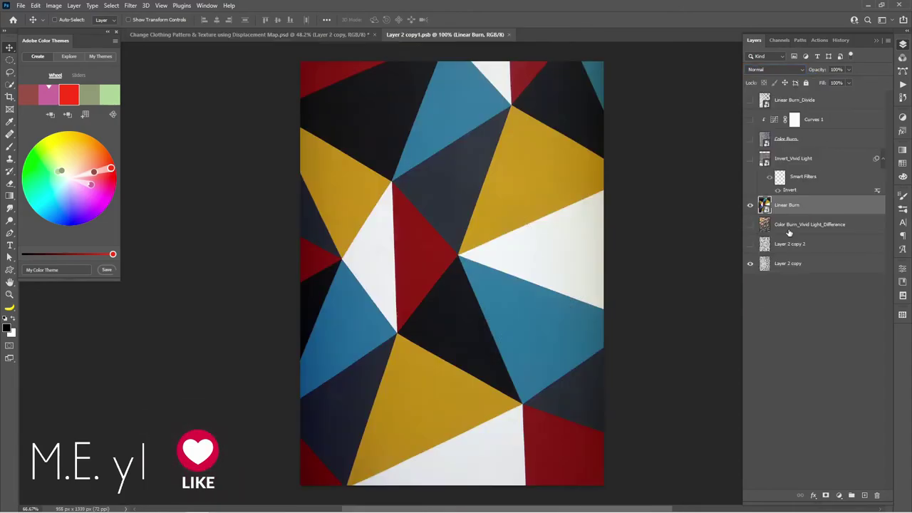
pyautogui.click(750, 206)
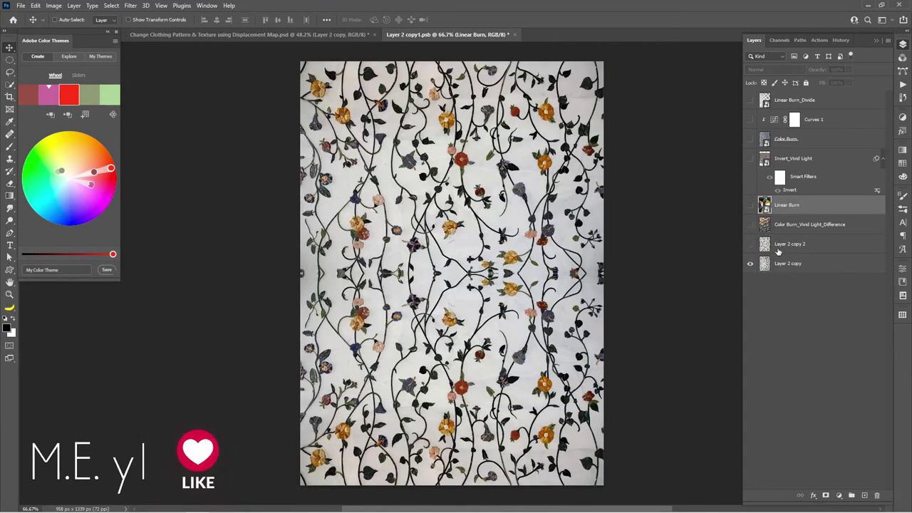
pyautogui.hotkey('ctrl', 's')
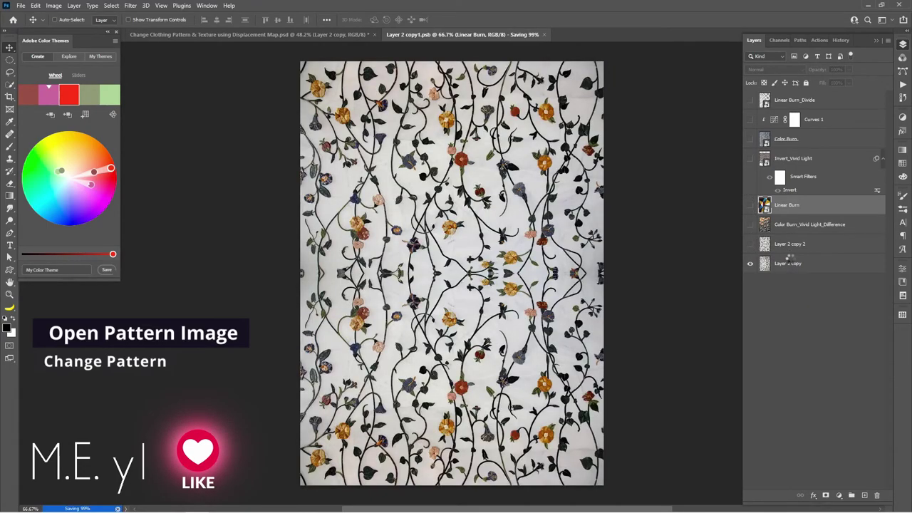
pyautogui.click(515, 34)
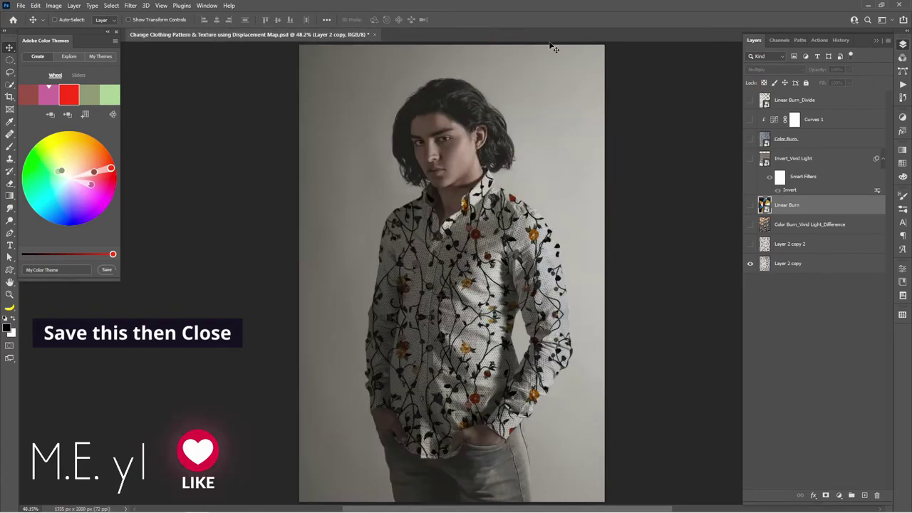